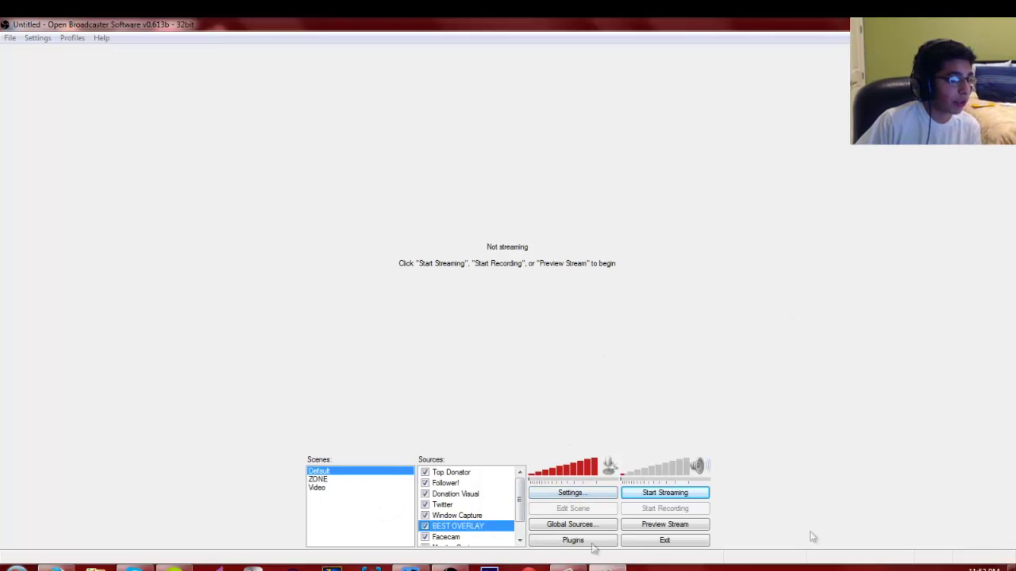
Step: Look through the Video and ZONE scenes, return to Default, and test the desktop audio slider
click(367, 487)
click(370, 479)
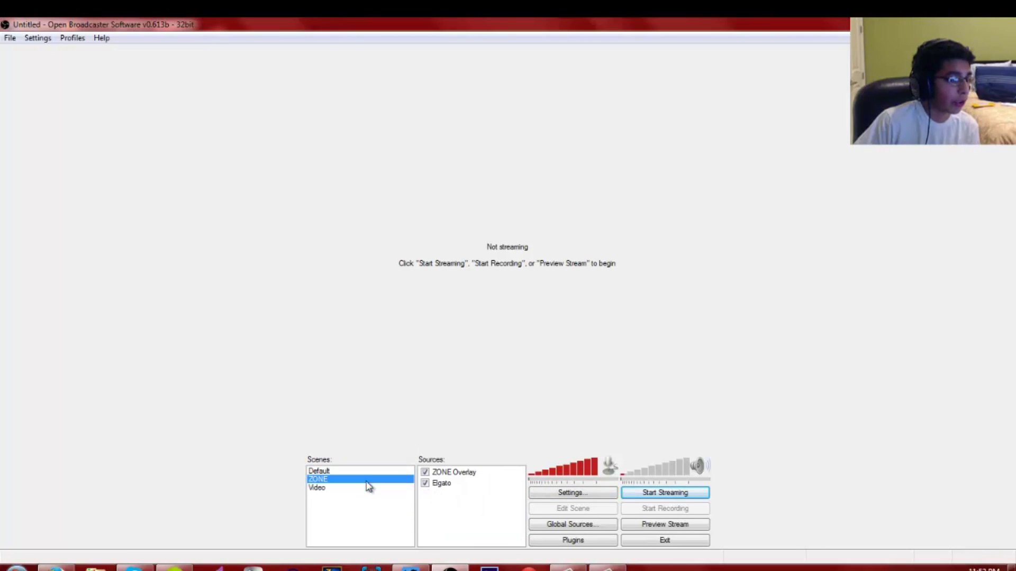
click(365, 471)
right_click(358, 529)
click(318, 506)
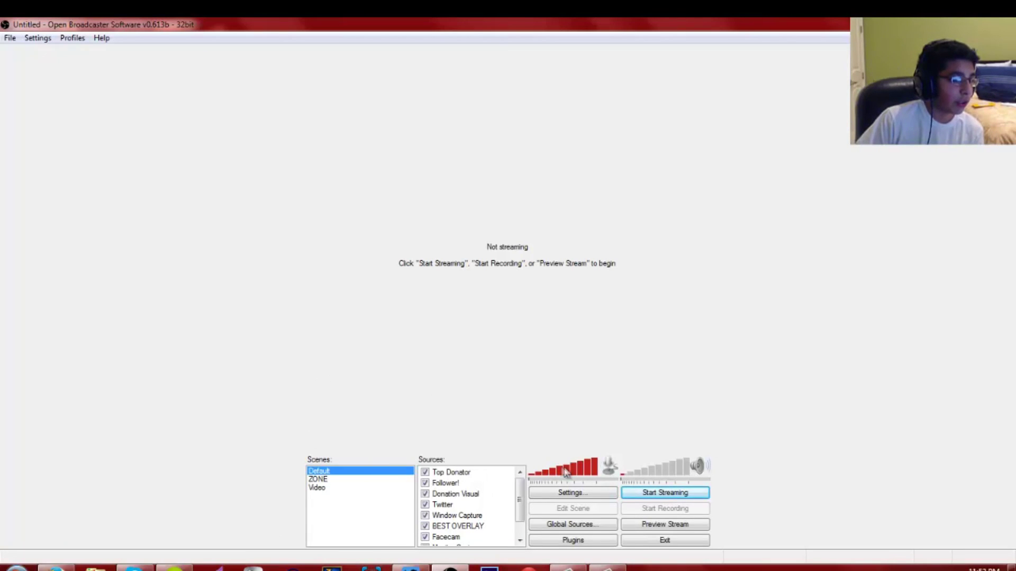
mouse_move(632, 478)
mouse_down()
mouse_move(732, 478)
mouse_move(628, 479)
mouse_up()
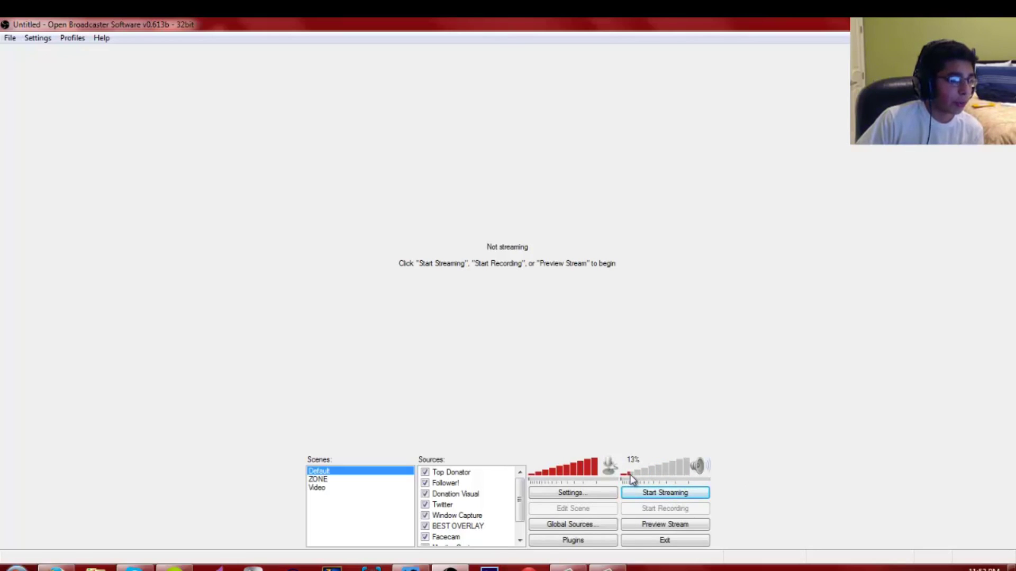
Step: Start the stream preview with the Default overlay and bring up the Settings dialog
click(599, 495)
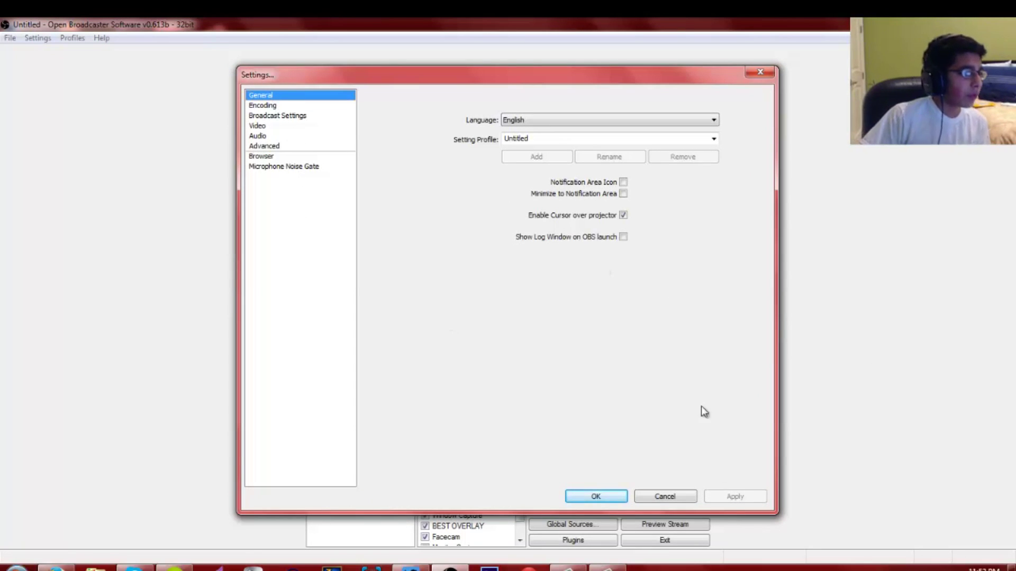
click(671, 500)
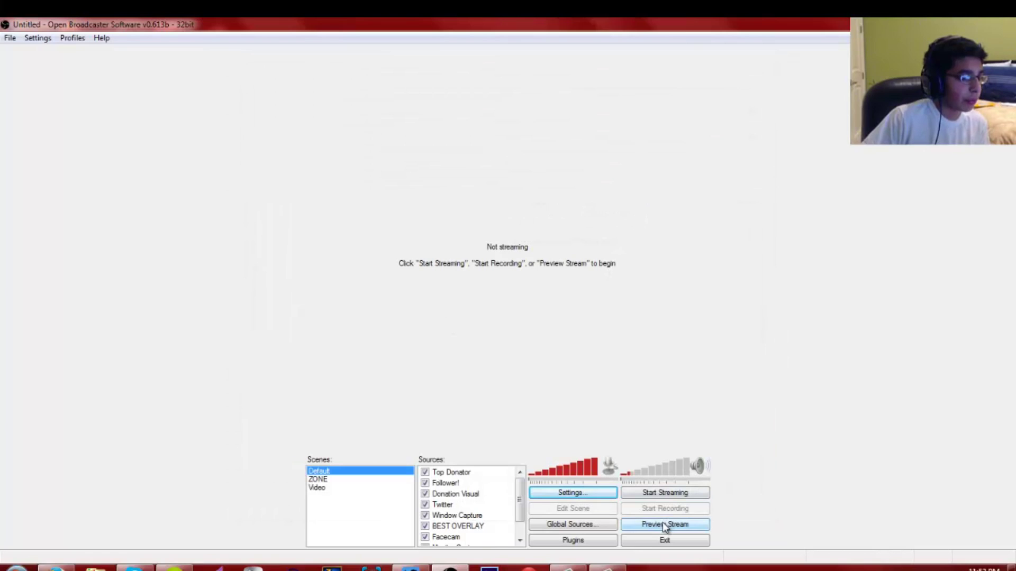
click(665, 525)
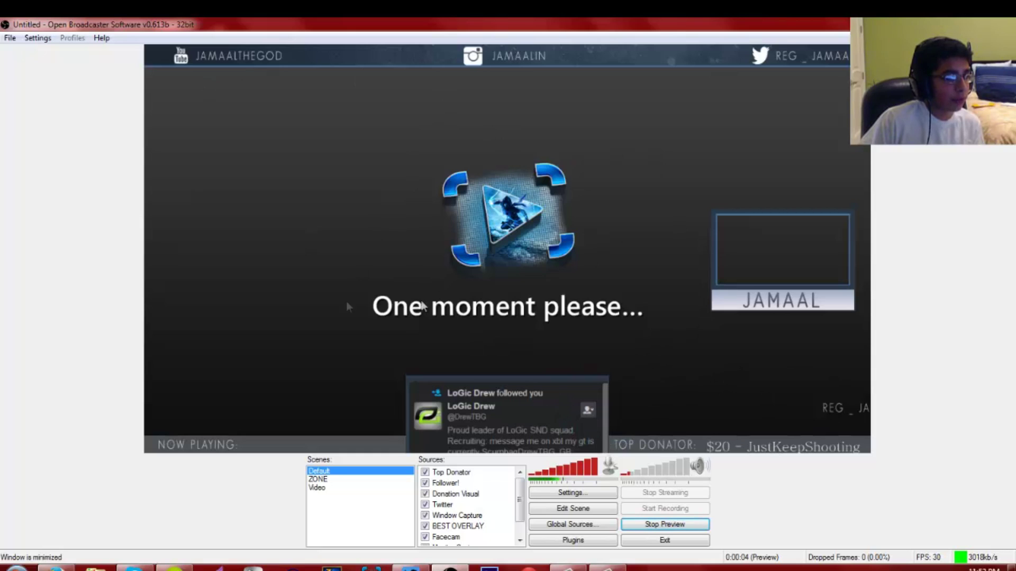
click(573, 493)
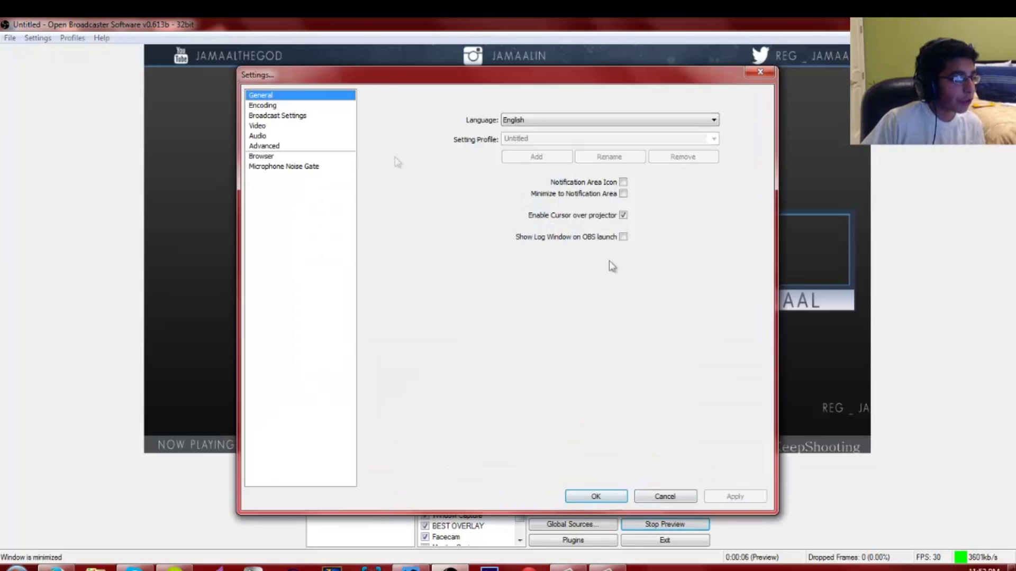
Step: Keep English as the interface language, then view the Encoding page (x264, CBR, 3500 kb/s)
drag(350, 75, 346, 61)
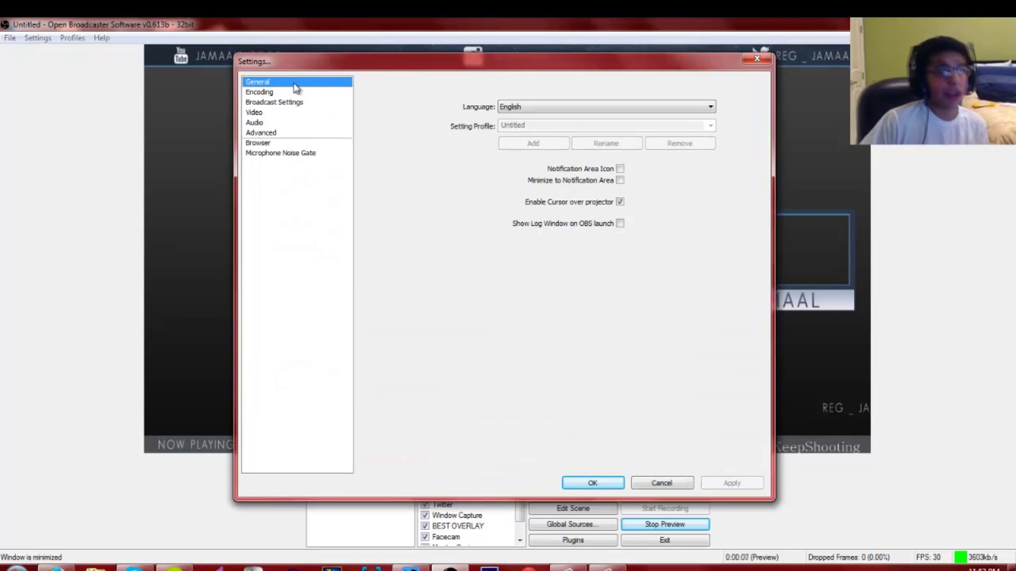
click(271, 94)
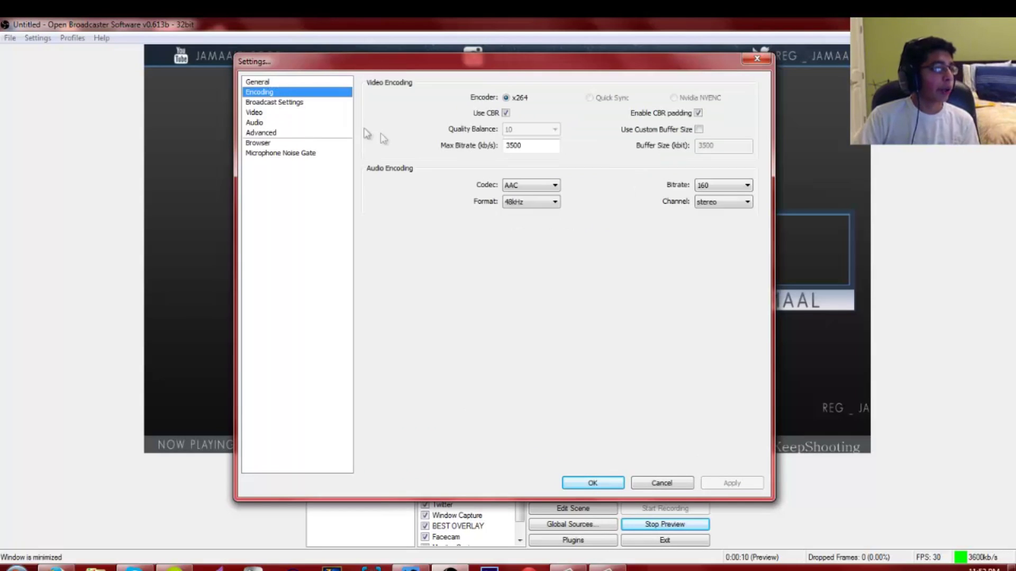
click(279, 82)
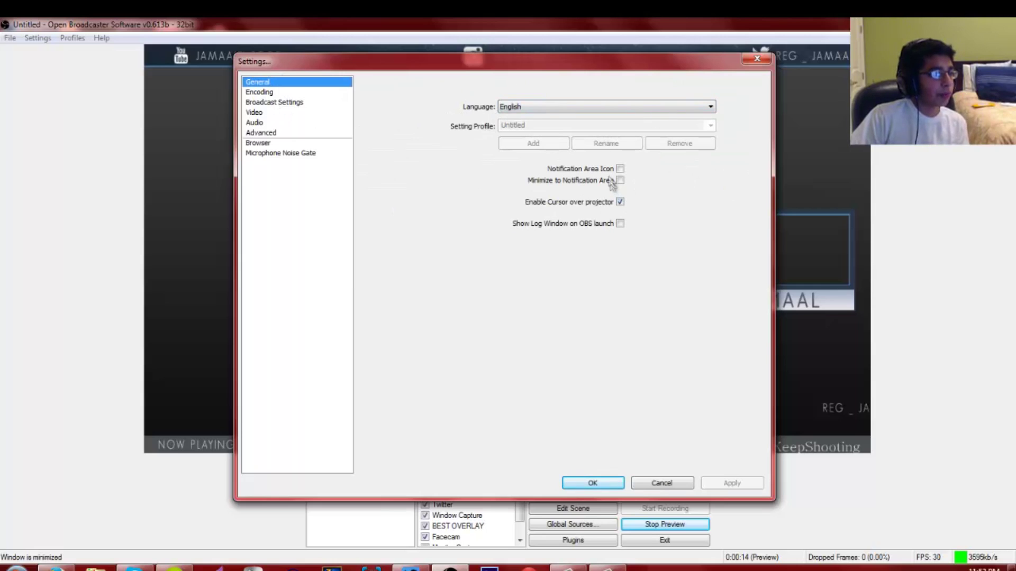
click(627, 106)
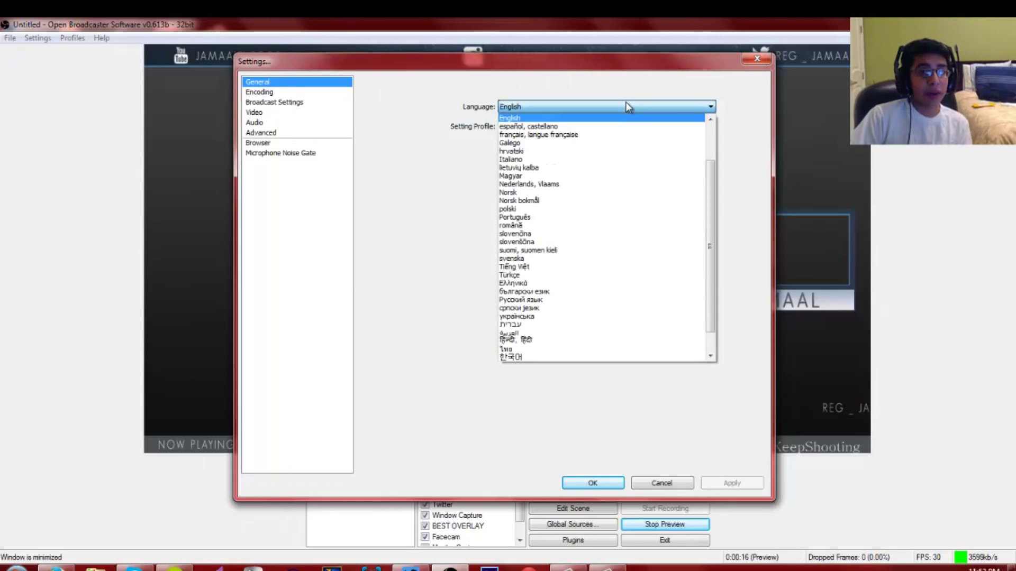
click(627, 106)
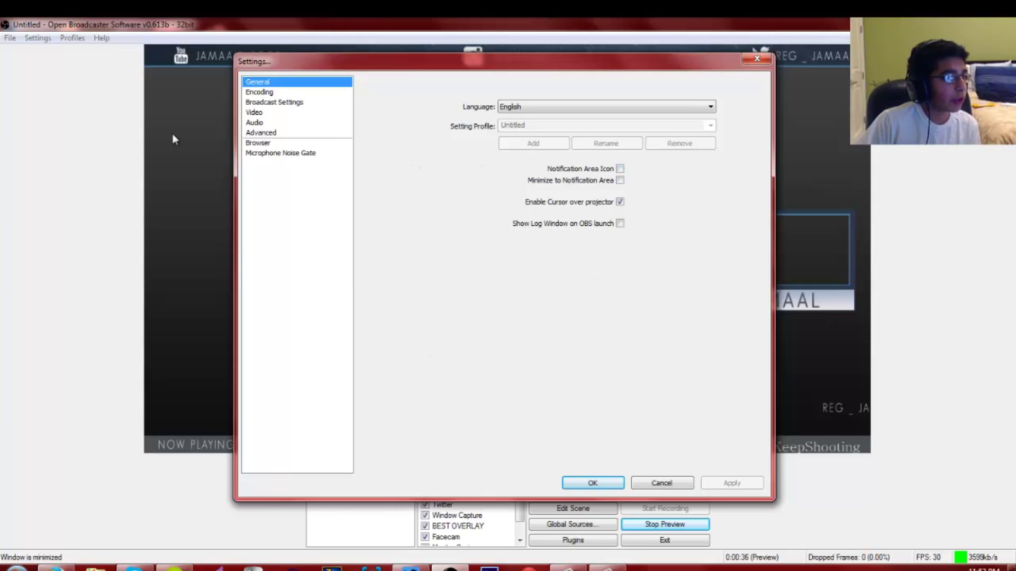
click(259, 93)
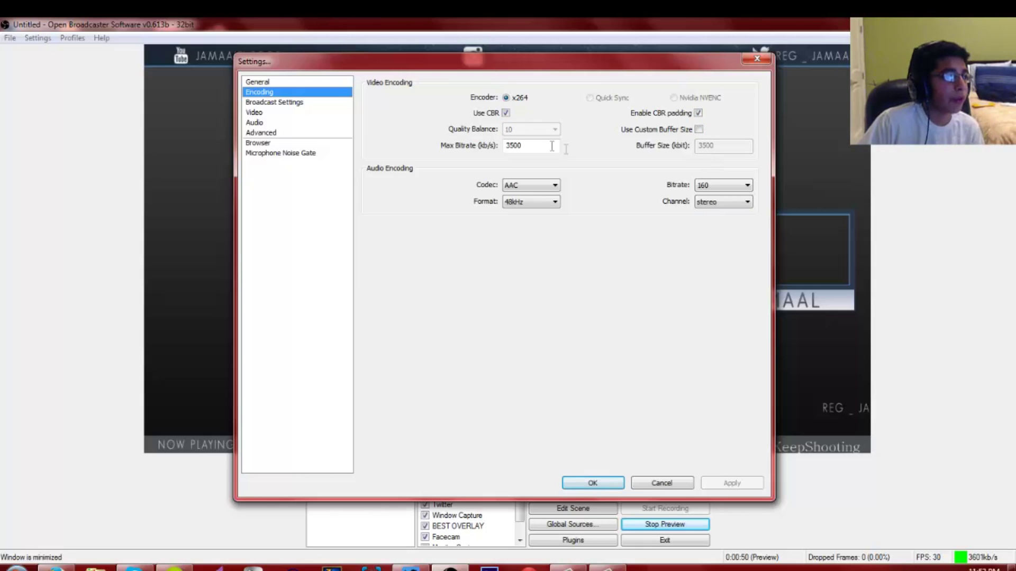
Step: Restore Max Bitrate to 3500 after trying 4000, and apply the encoding settings
mouse_move(540, 146)
drag(540, 146, 474, 156)
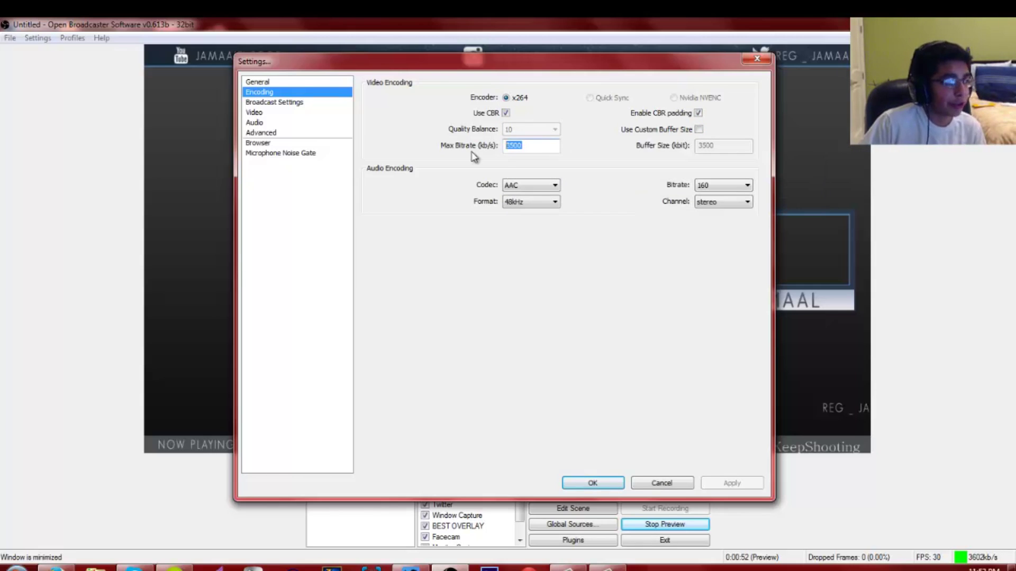
text(4000)
key(BackSpace)
key(BackSpace)
key(BackSpace)
key(BackSpace)
text(3500)
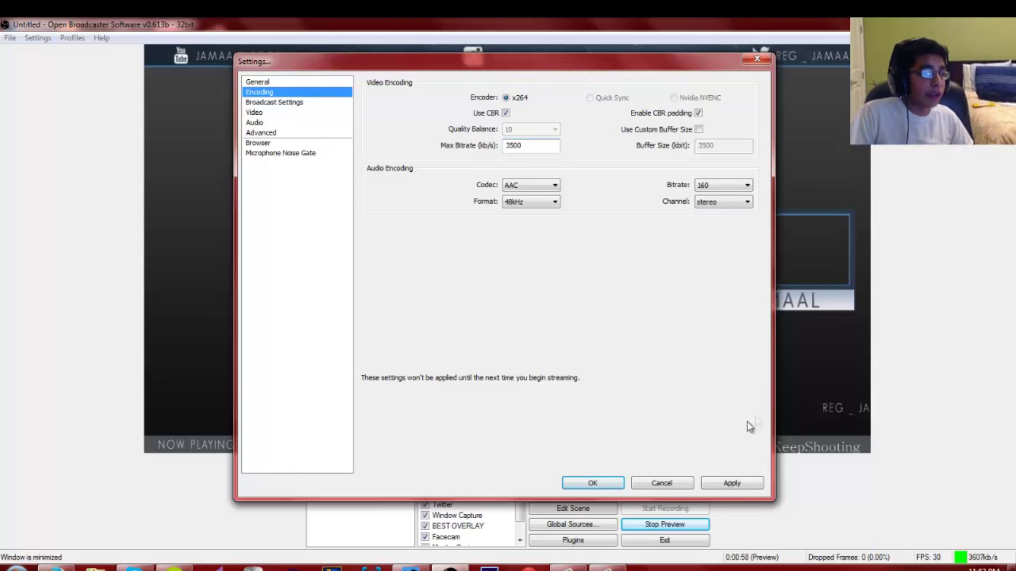
click(717, 483)
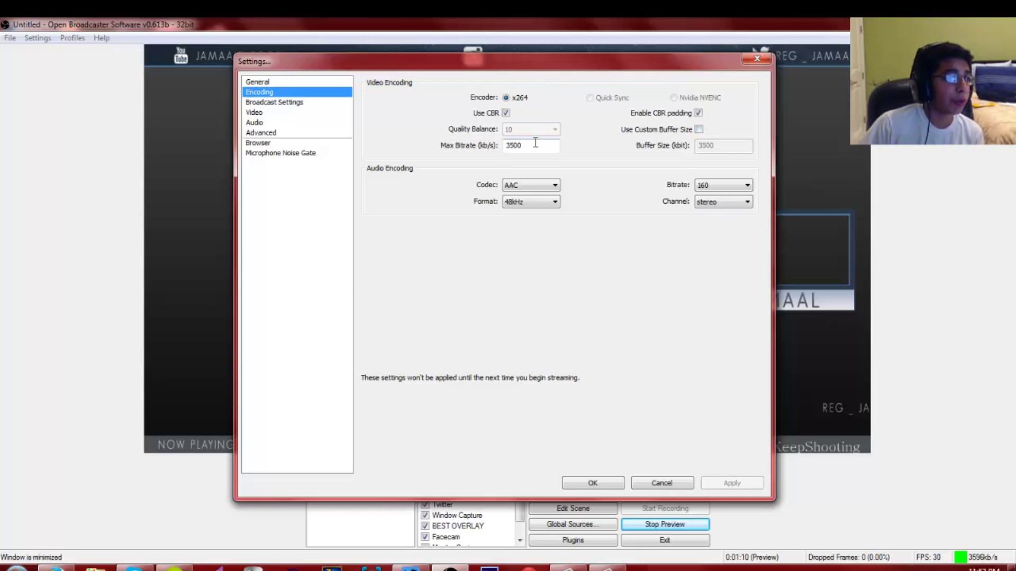
Step: Replace a trial 1700 in Max Bitrate with 3500 again
mouse_move(534, 142)
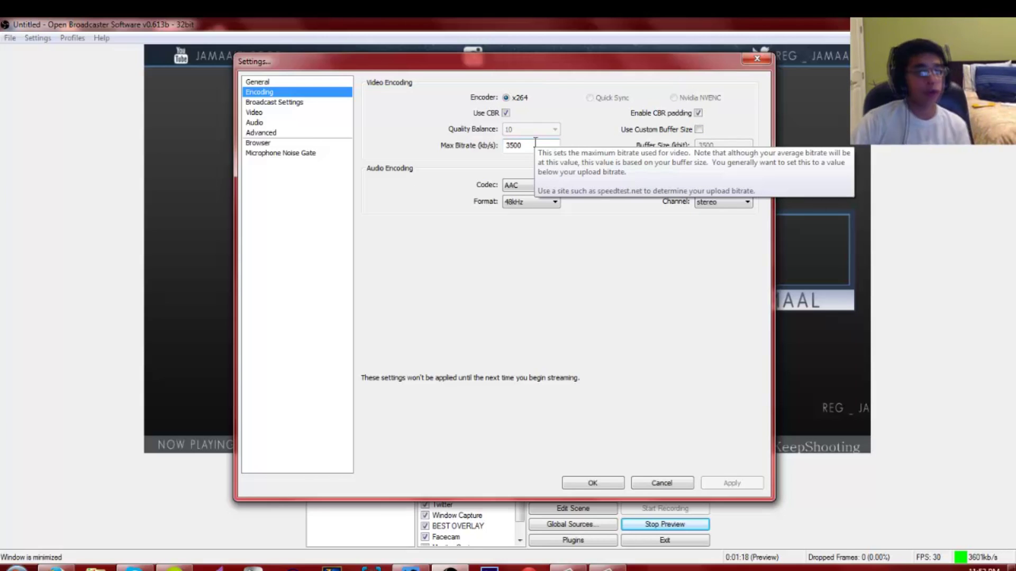
drag(535, 143, 439, 145)
text(1700)
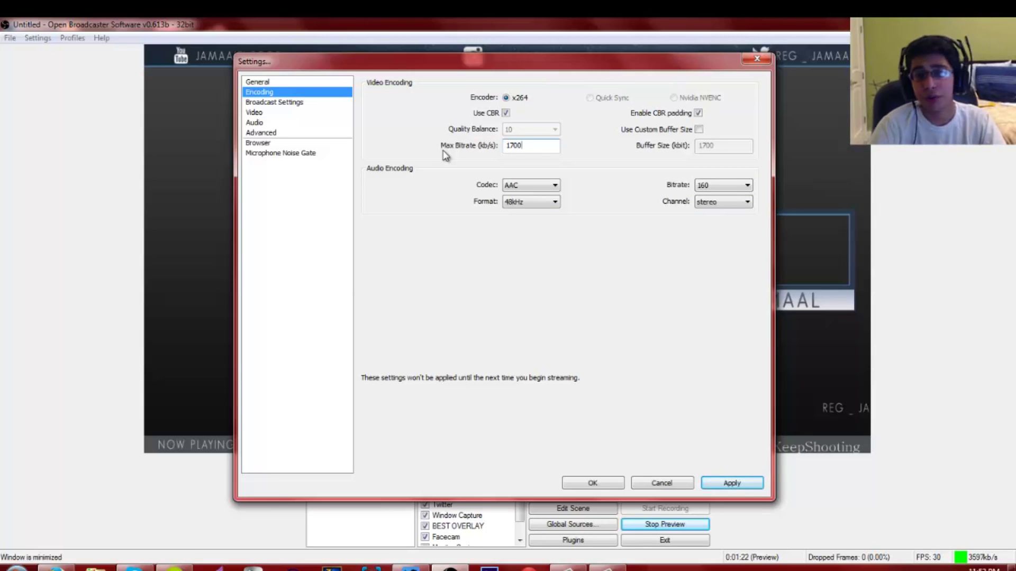
key(BackSpace)
key(BackSpace)
key(BackSpace)
key(BackSpace)
text(3500)
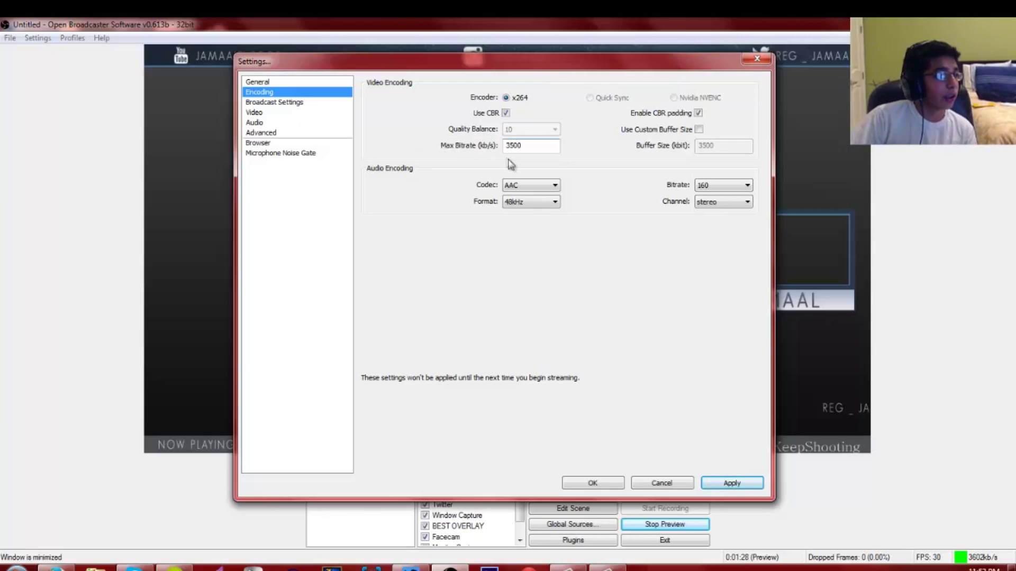
Step: Keep audio at 48kHz, 160 bitrate and stereo, then move to Broadcast Settings
click(526, 202)
click(530, 220)
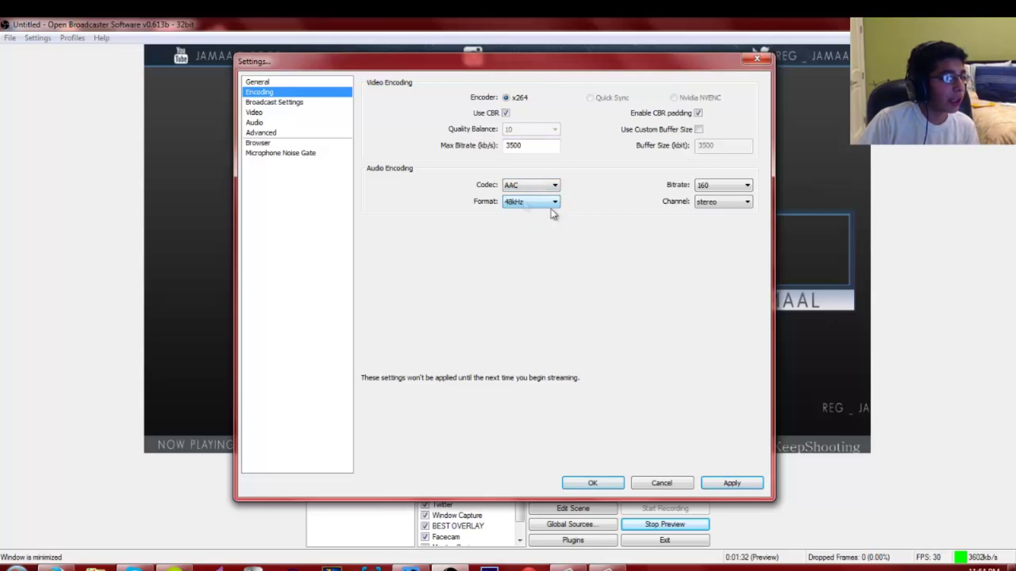
click(726, 189)
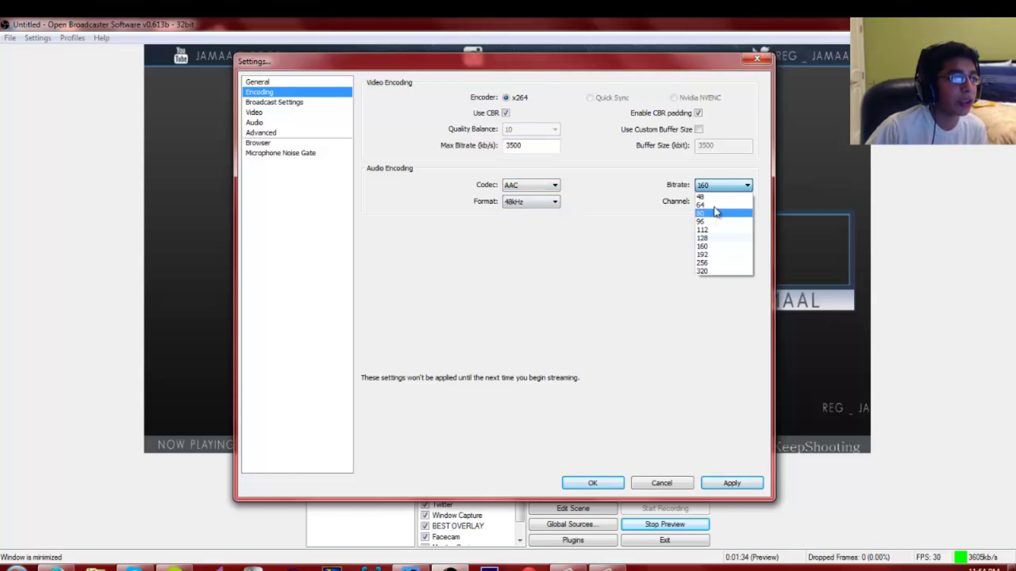
click(721, 191)
click(721, 203)
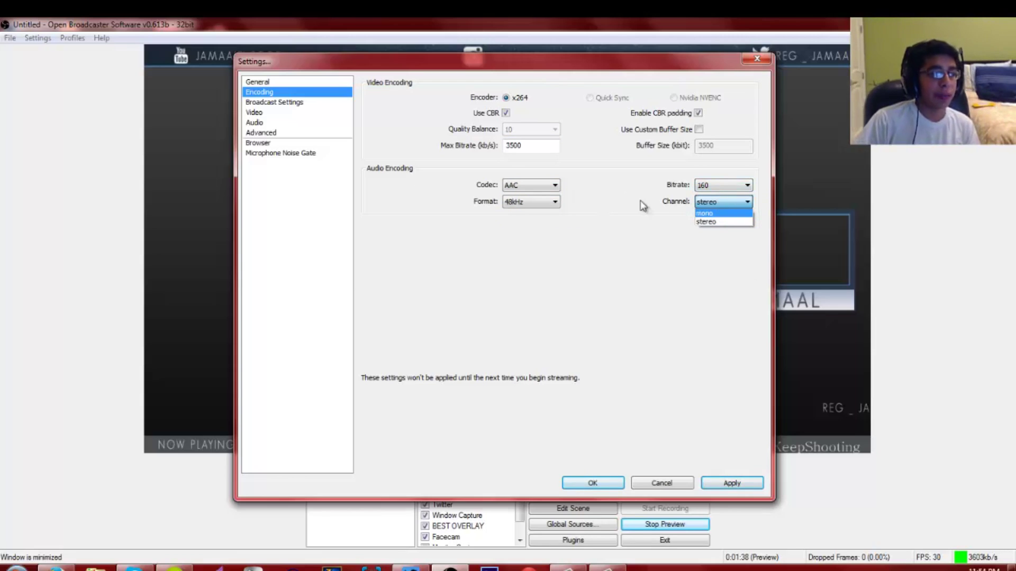
click(714, 245)
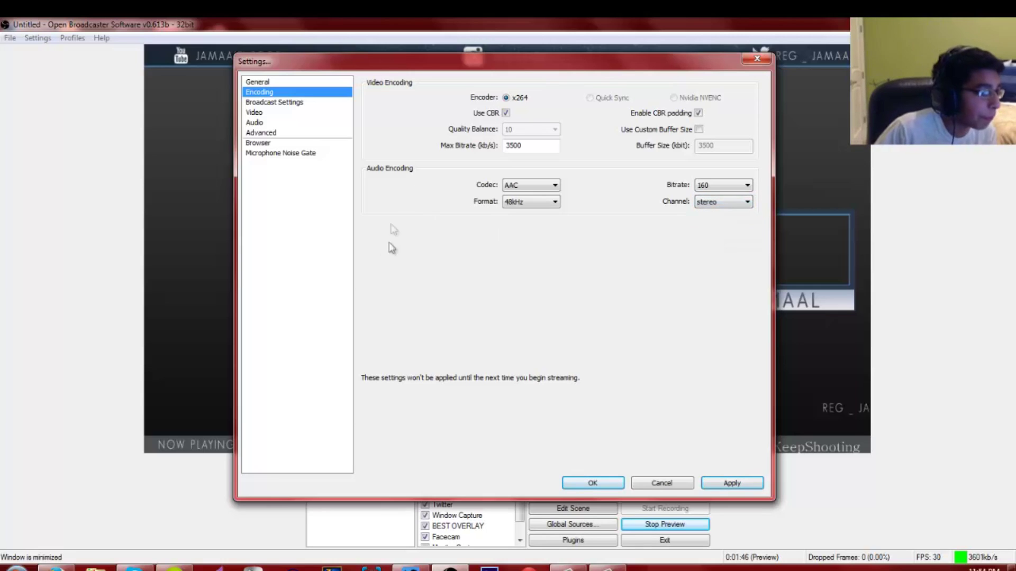
click(312, 103)
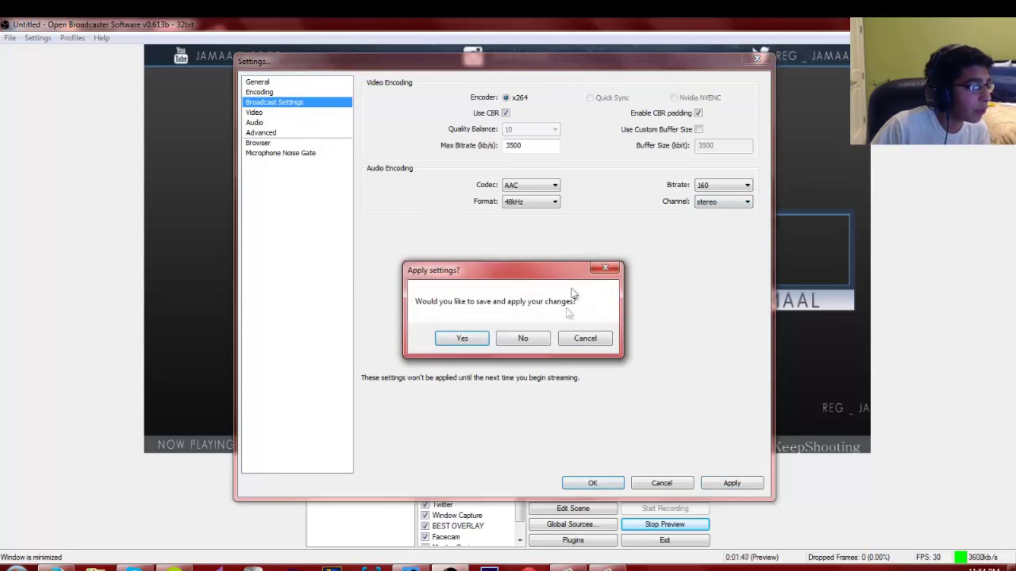
Step: Save changes, keep Live Stream to Twitch via US Midwest: Chicago, IL, and open a new Firefox tab
click(532, 343)
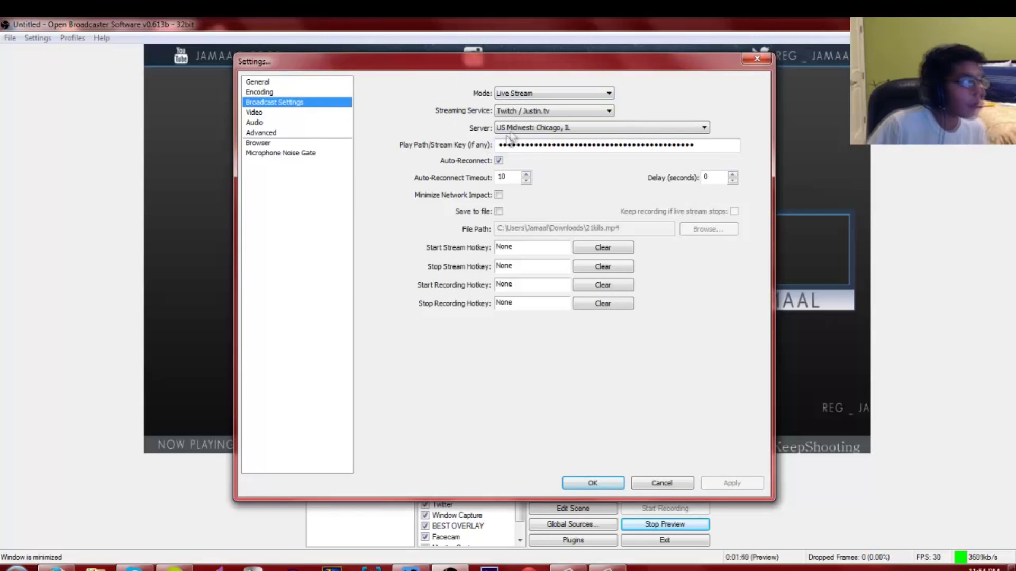
click(527, 98)
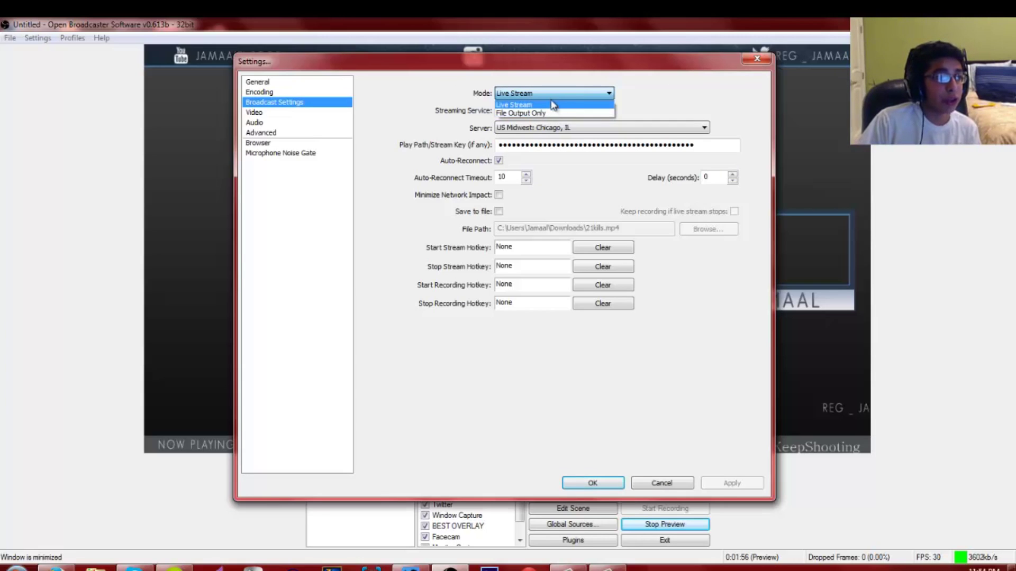
click(551, 98)
click(545, 110)
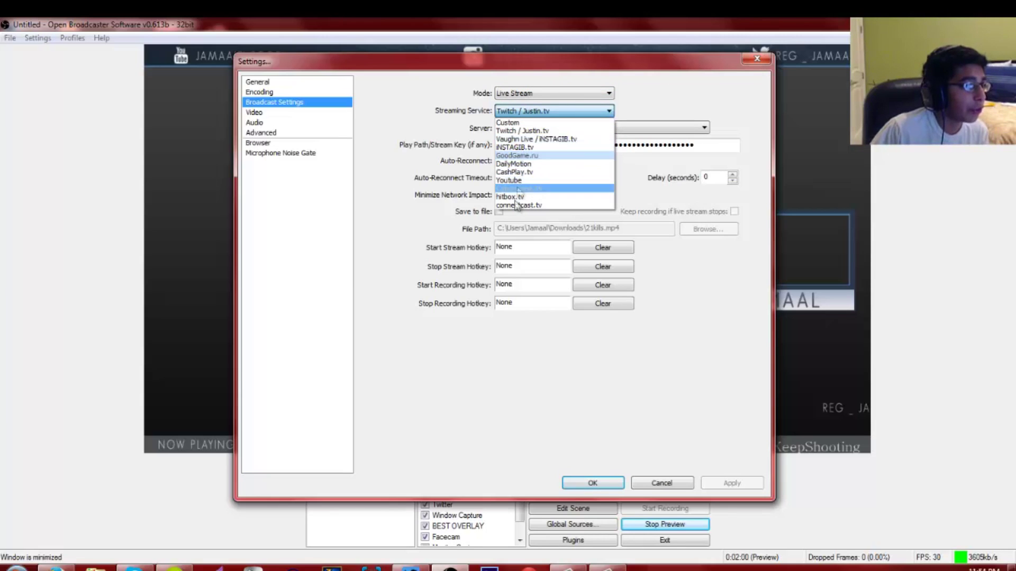
click(534, 113)
click(533, 129)
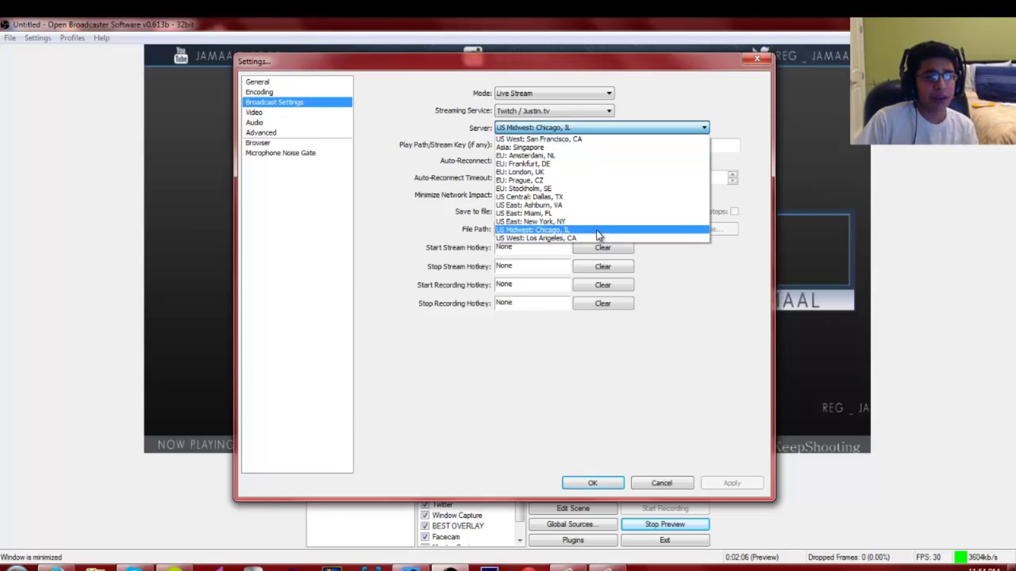
click(353, 272)
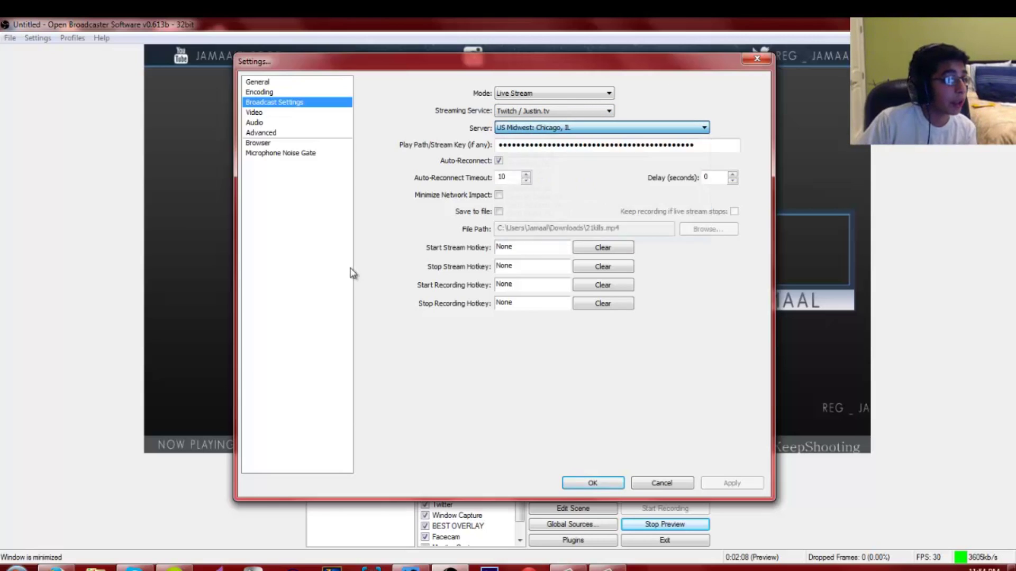
click(517, 149)
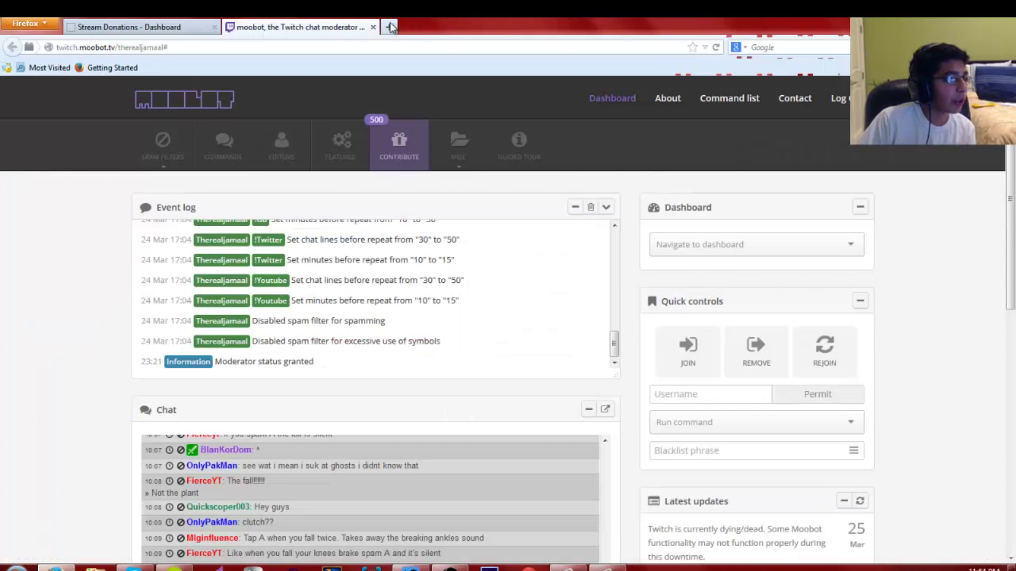
click(389, 27)
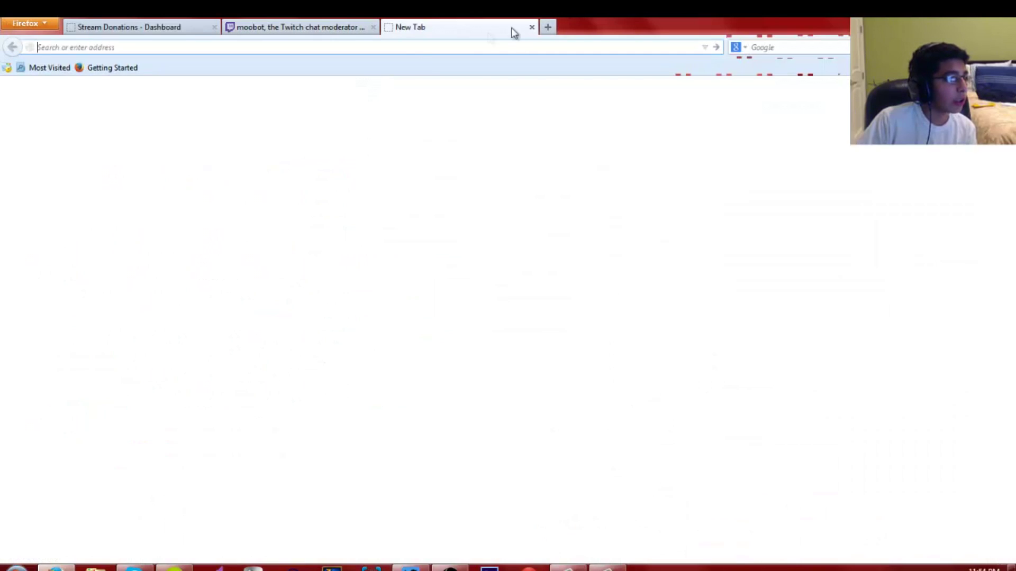
Step: Load twitch.tv/dashboard, view its Stream Key page, then close the tab and return to OBS
text(twitch.tv)
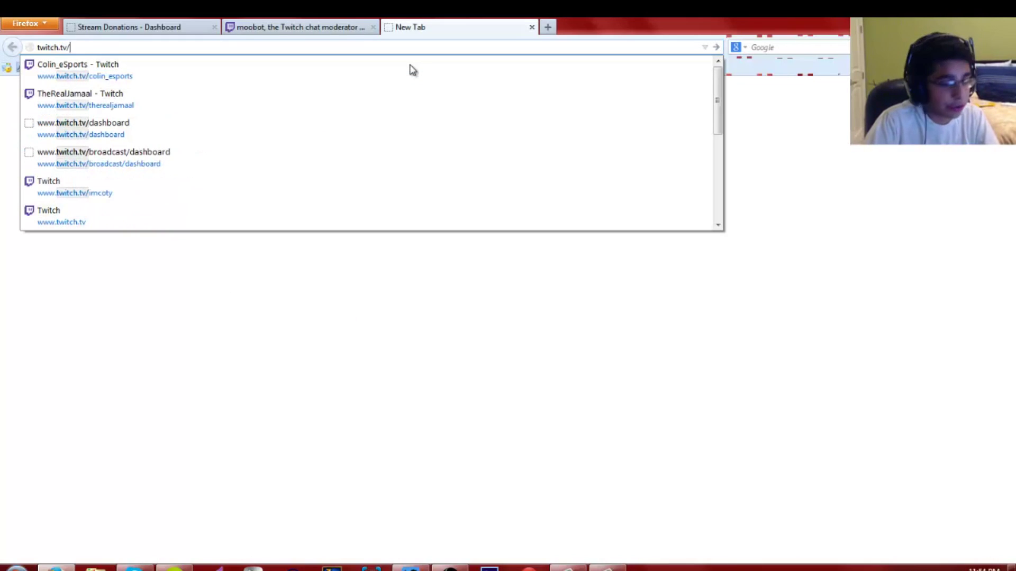
text(/dashboard)
key(Return)
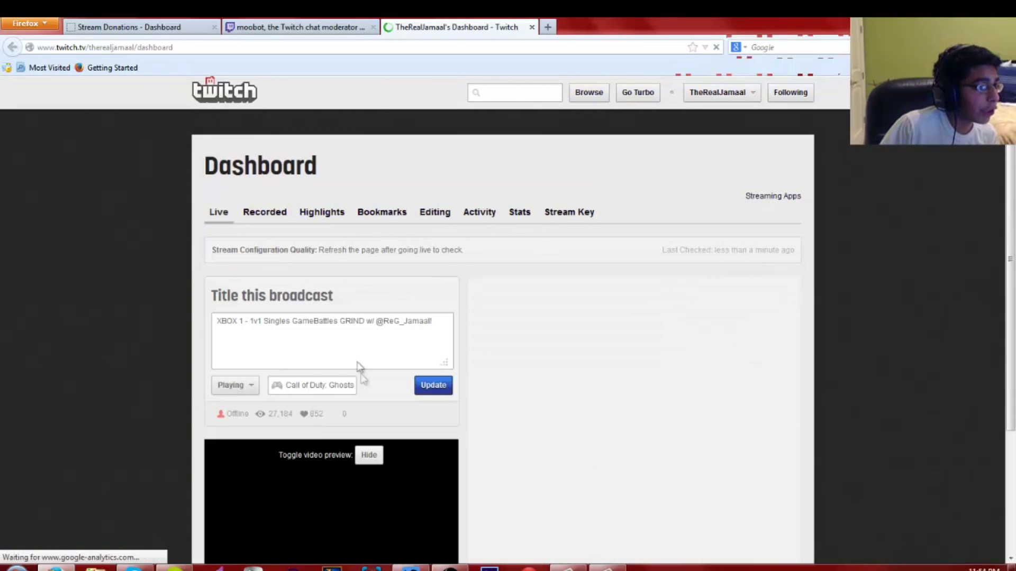
click(561, 217)
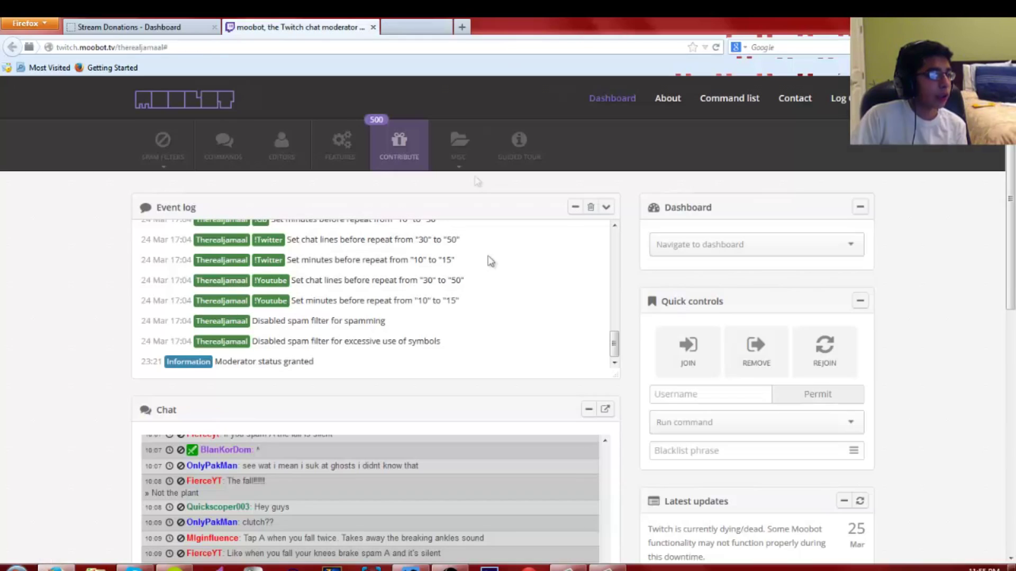
click(532, 26)
click(450, 568)
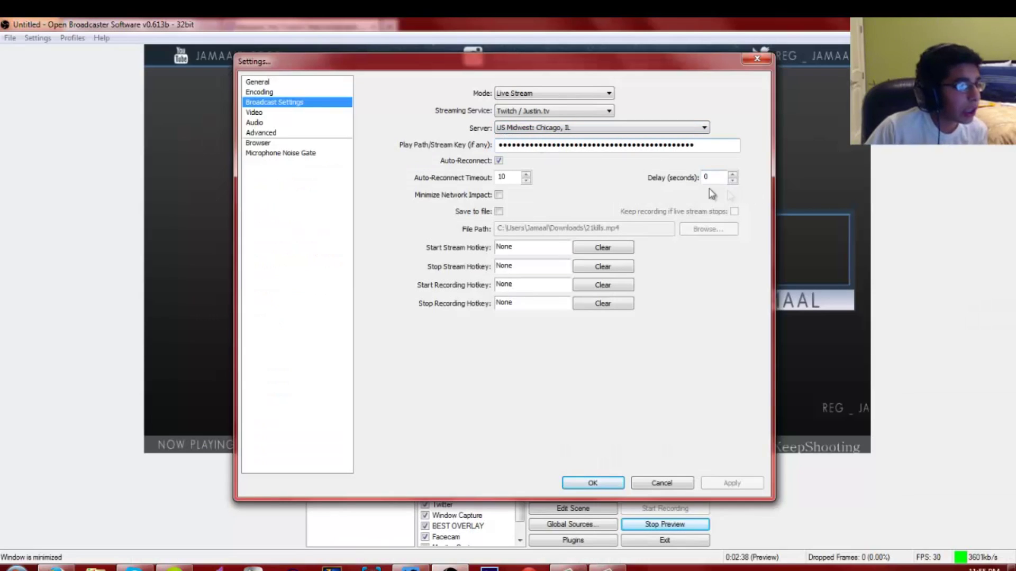
double_click(505, 176)
click(714, 177)
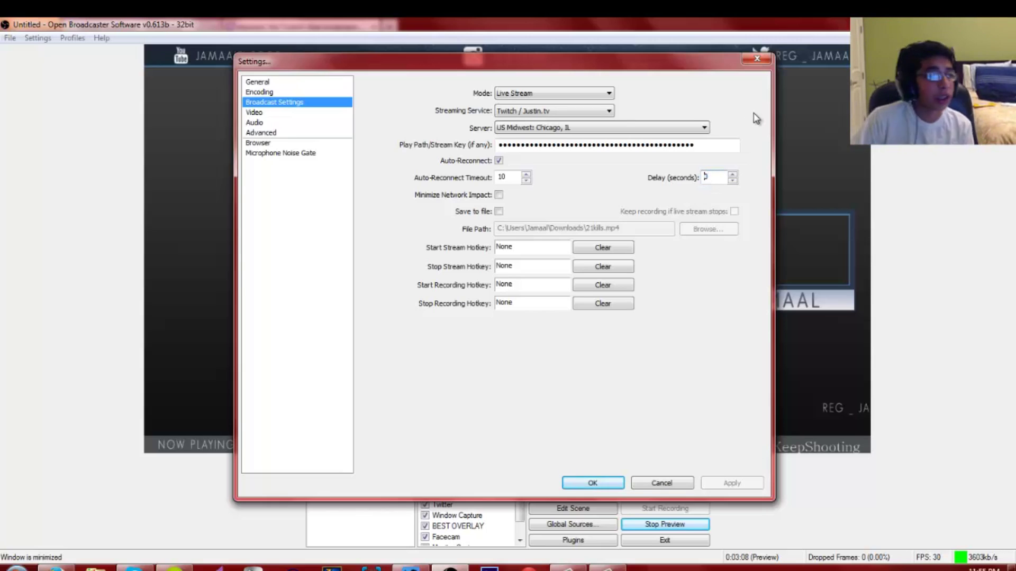
click(499, 213)
click(498, 213)
click(500, 213)
click(500, 213)
click(500, 212)
click(500, 213)
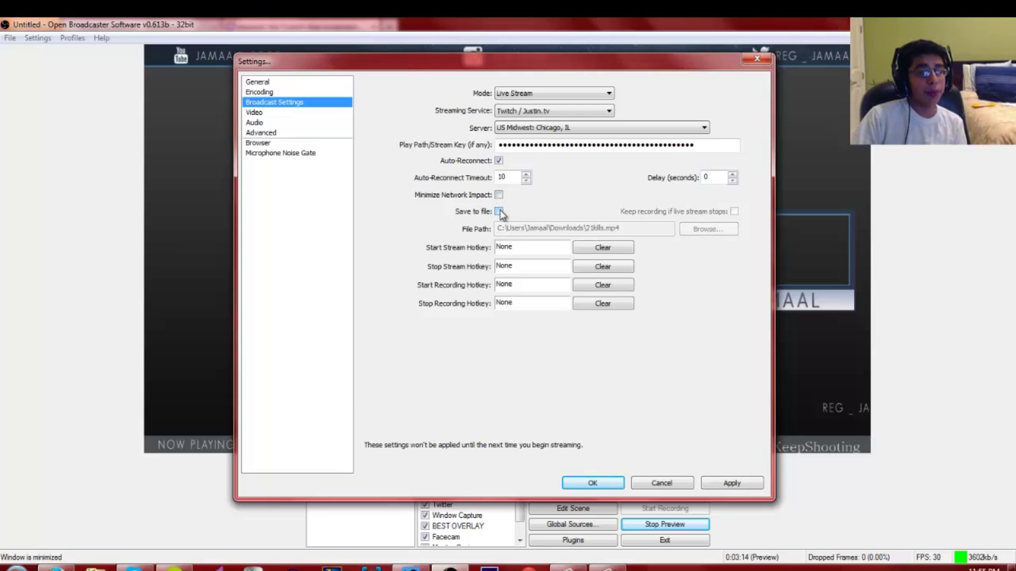
click(499, 212)
click(499, 213)
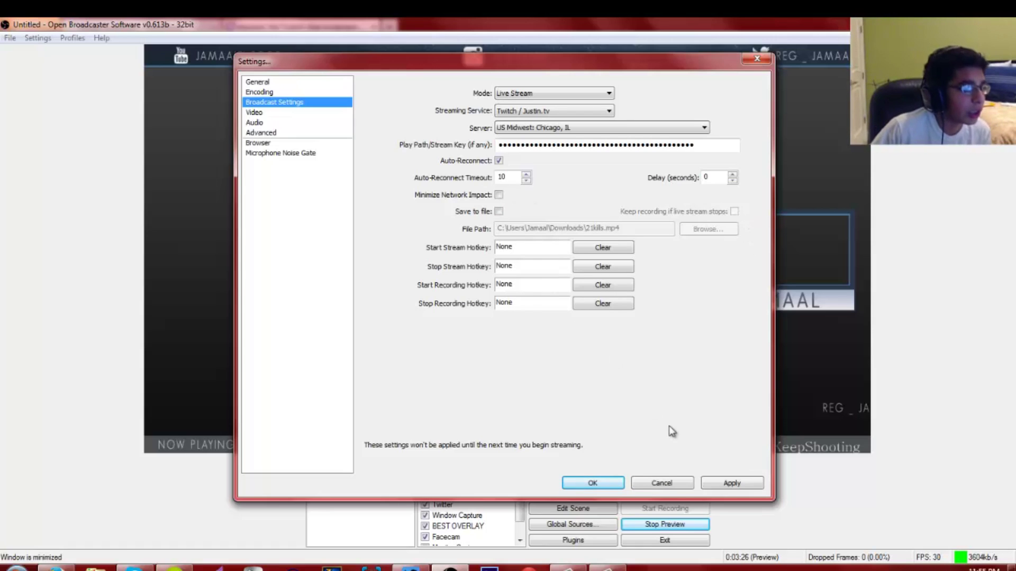
click(288, 113)
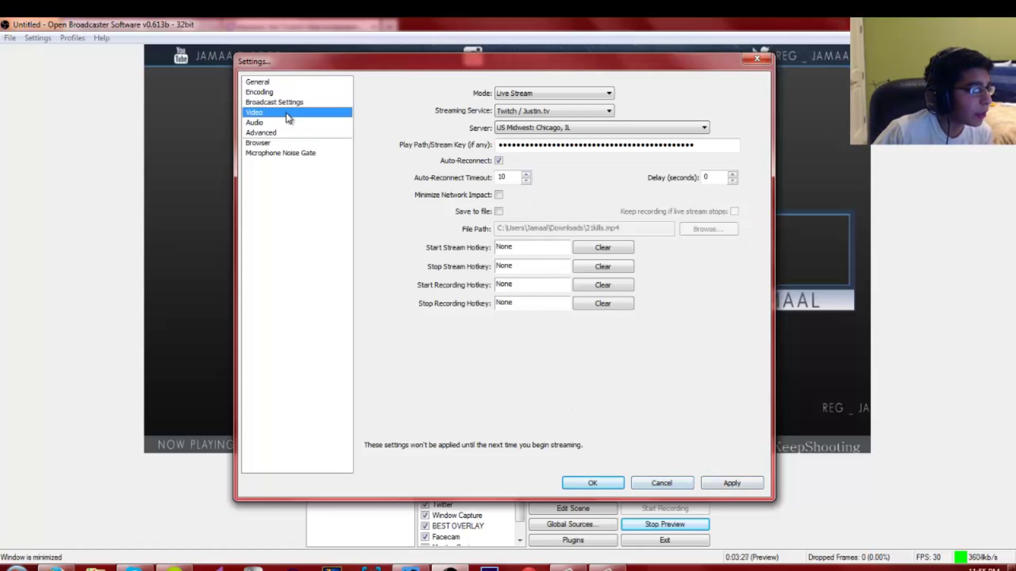
Step: Answer the save prompt and keep AMD Radeon R9 200 Series as the video adapter
click(522, 338)
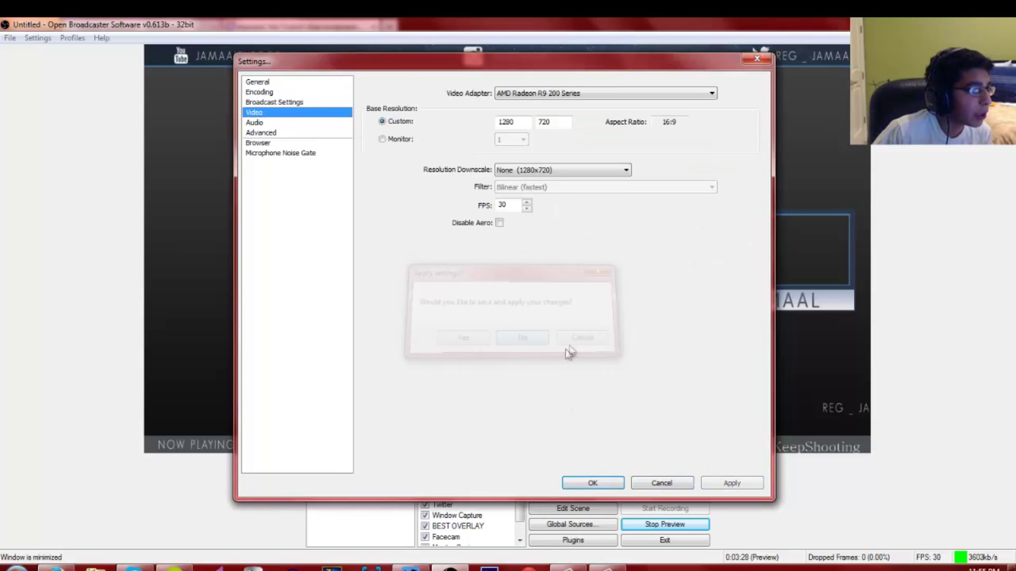
click(523, 98)
click(522, 101)
click(522, 98)
click(523, 101)
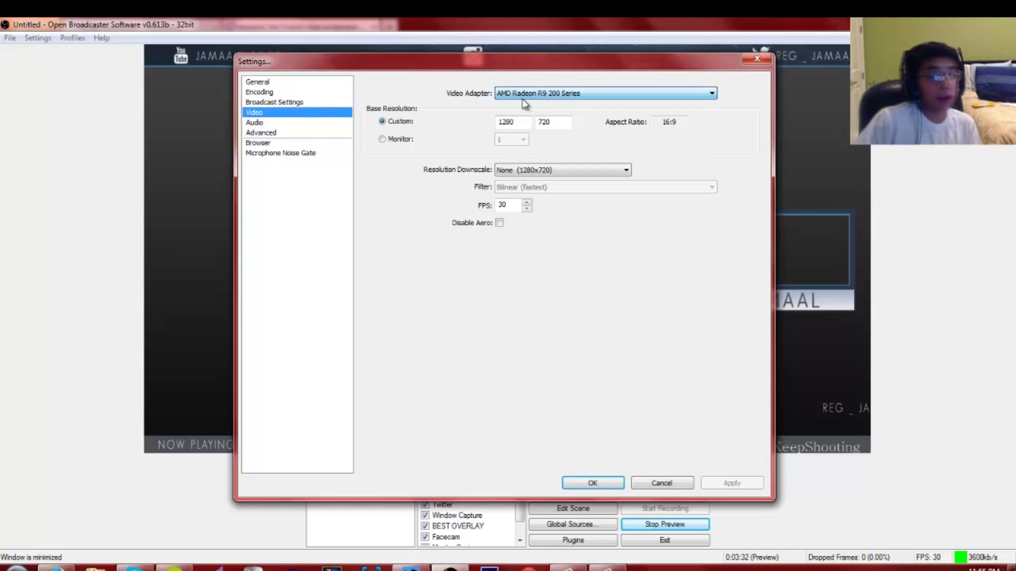
click(382, 122)
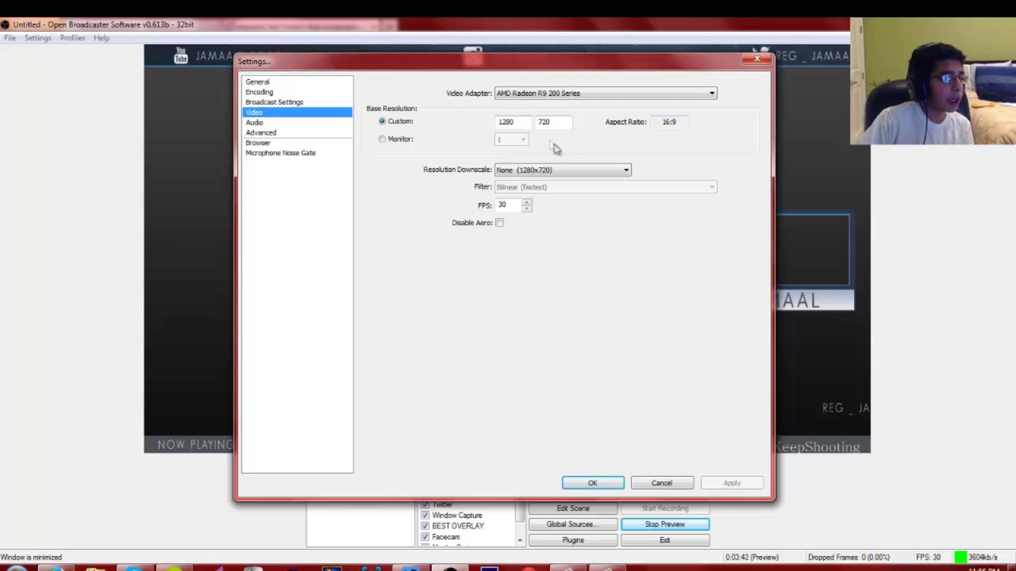
Step: Keep the resolution downscale at None (1280x720)
click(566, 169)
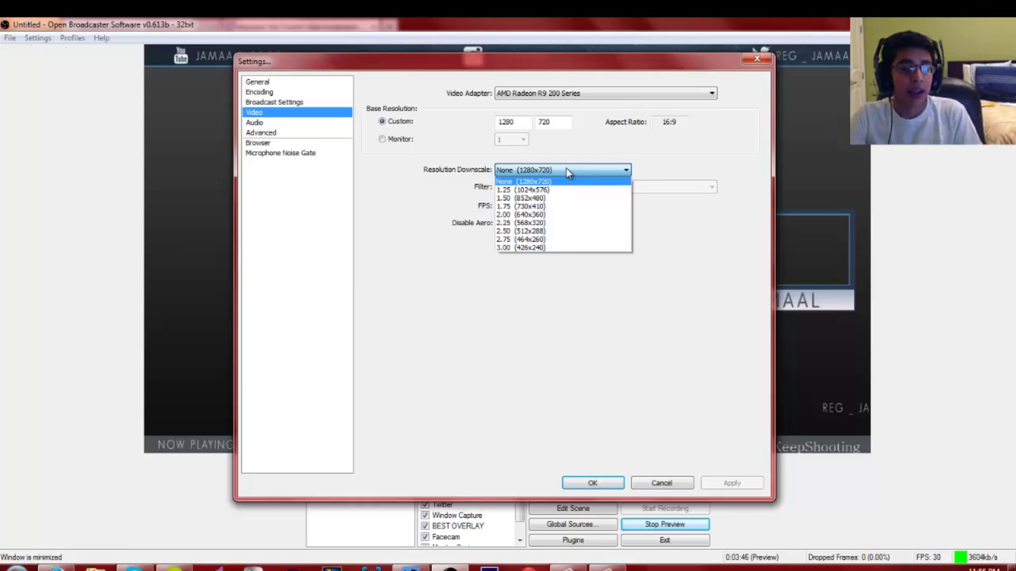
click(540, 182)
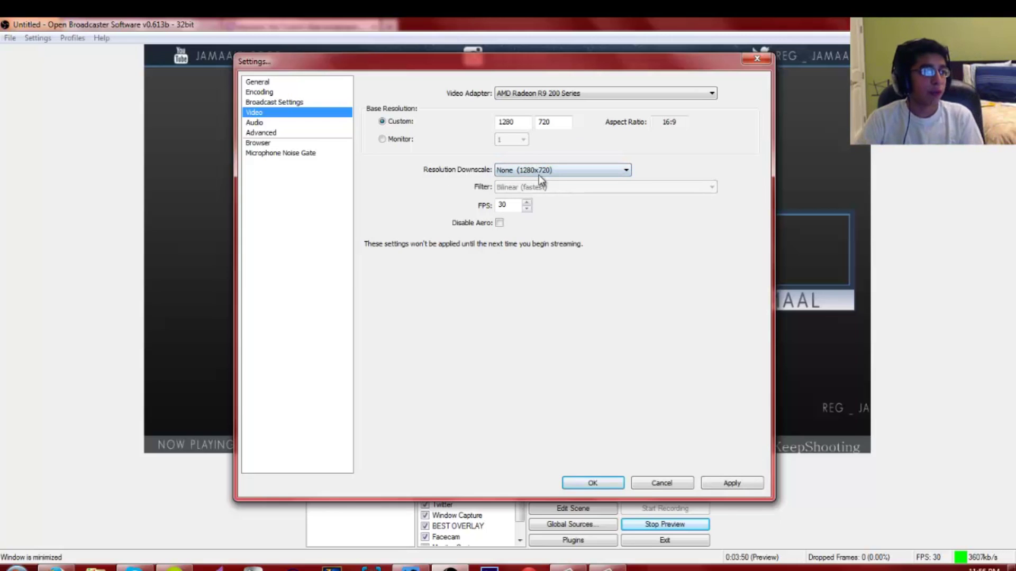
click(533, 170)
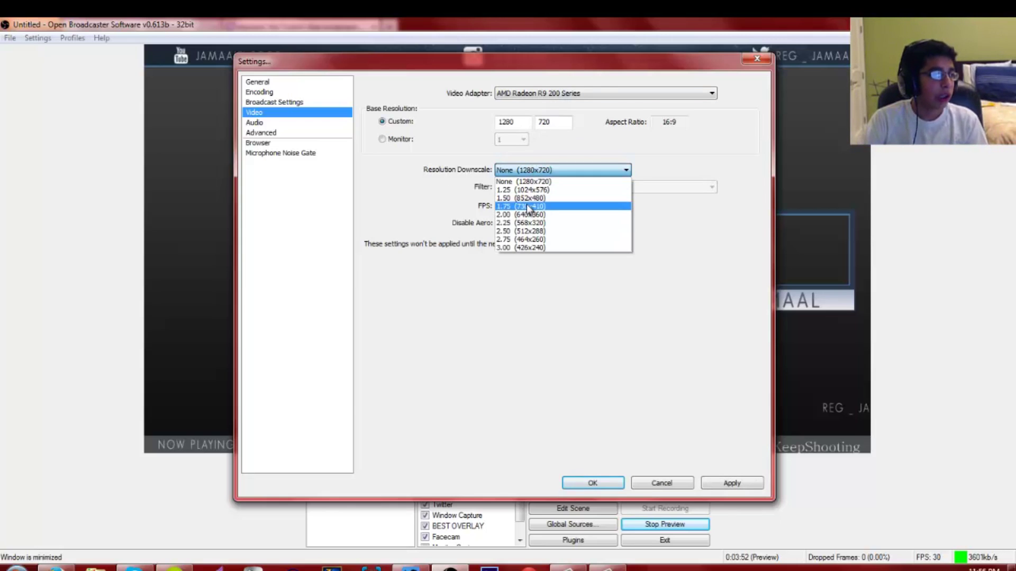
click(540, 170)
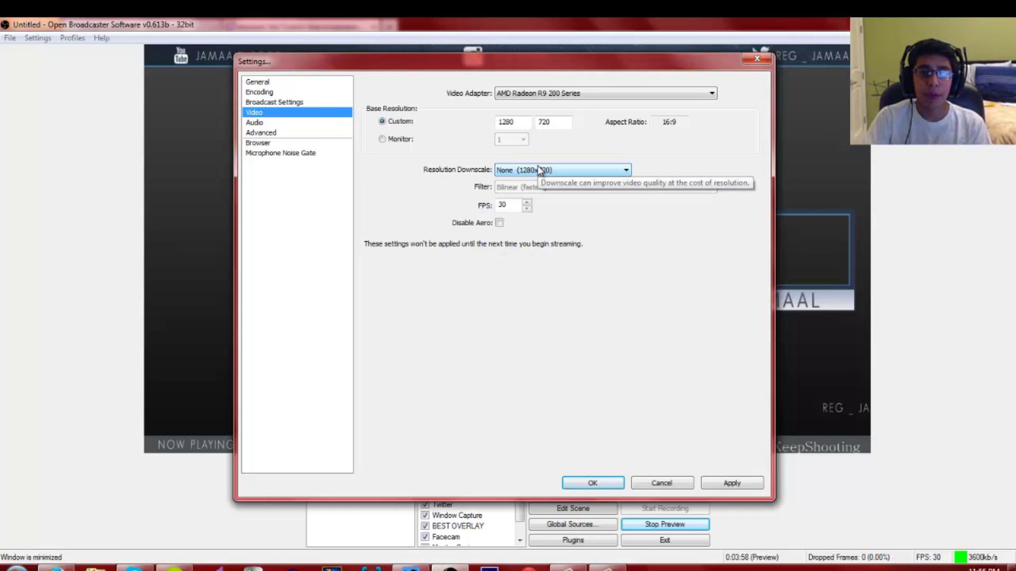
click(553, 169)
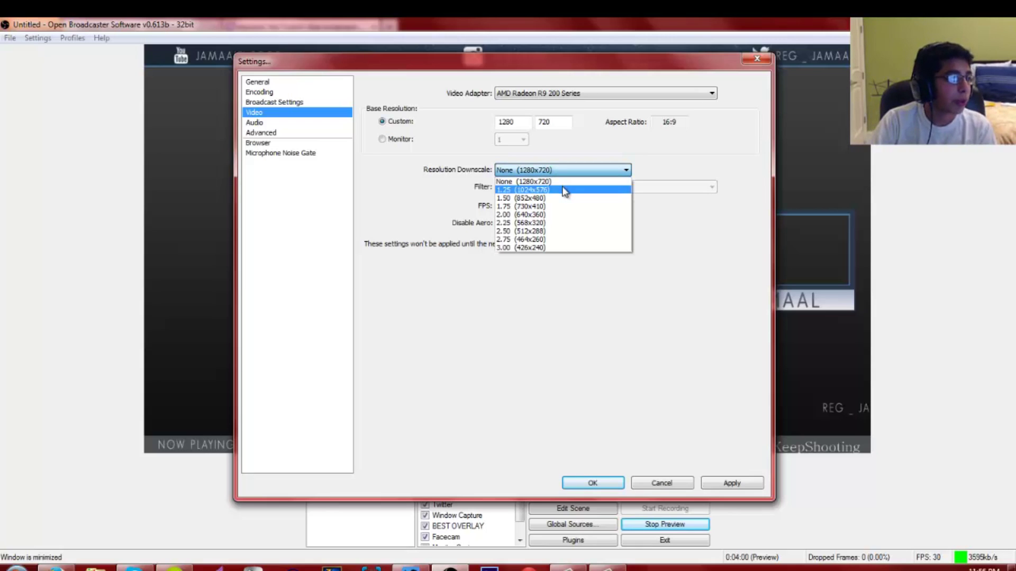
click(565, 182)
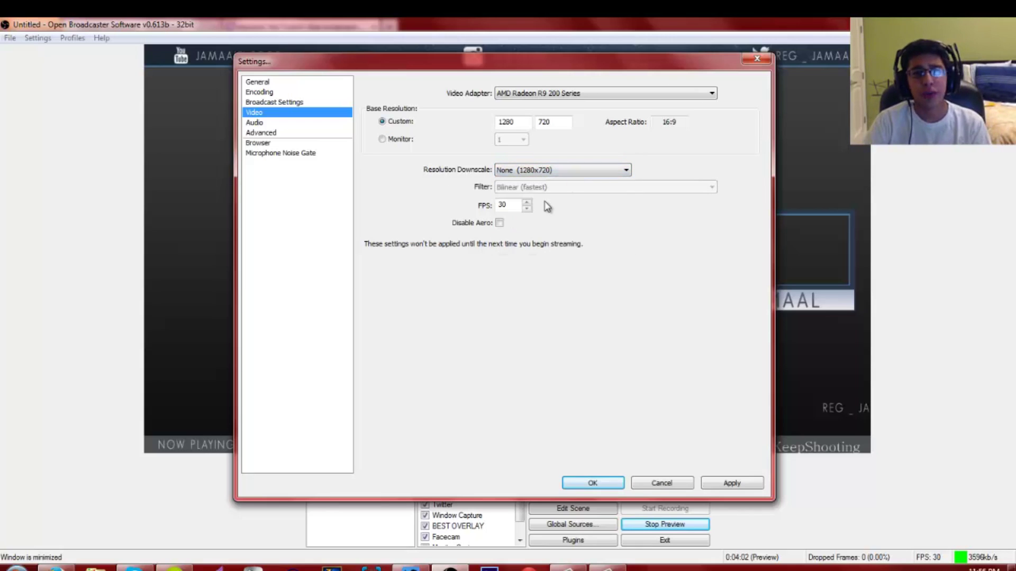
Step: Leave FPS at 30 and move on to the Audio page
drag(521, 206, 489, 211)
click(504, 207)
double_click(506, 206)
click(505, 205)
drag(509, 205, 502, 200)
click(503, 201)
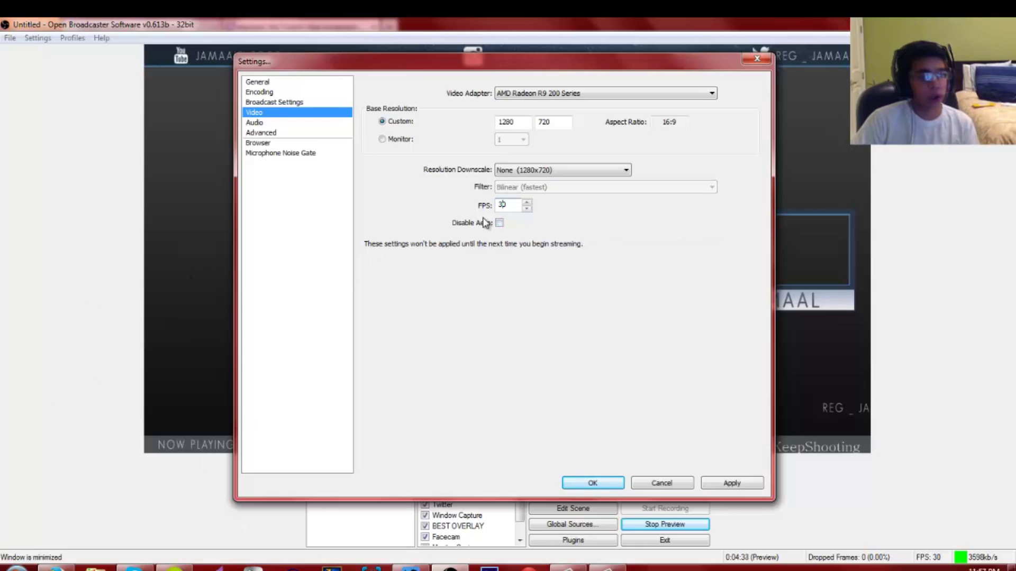
click(267, 123)
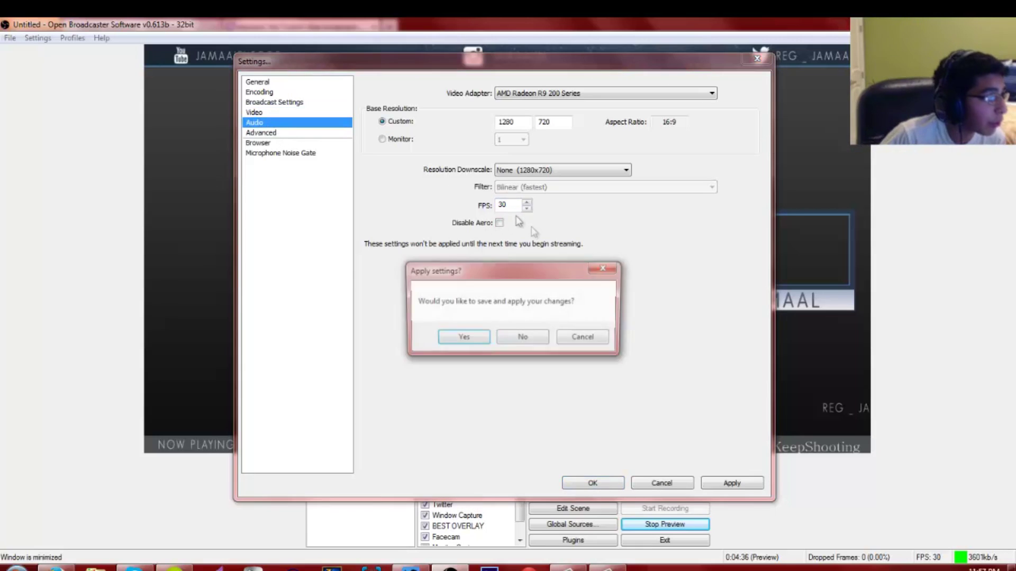
Step: Keep Default as desktop audio and Blue Snowball as the microphone
click(522, 337)
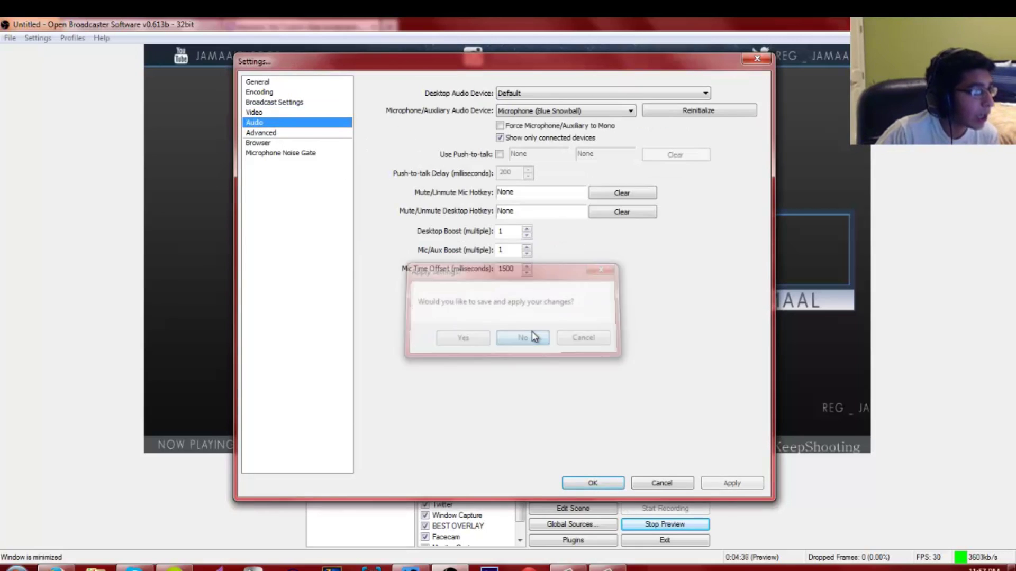
click(516, 94)
click(529, 94)
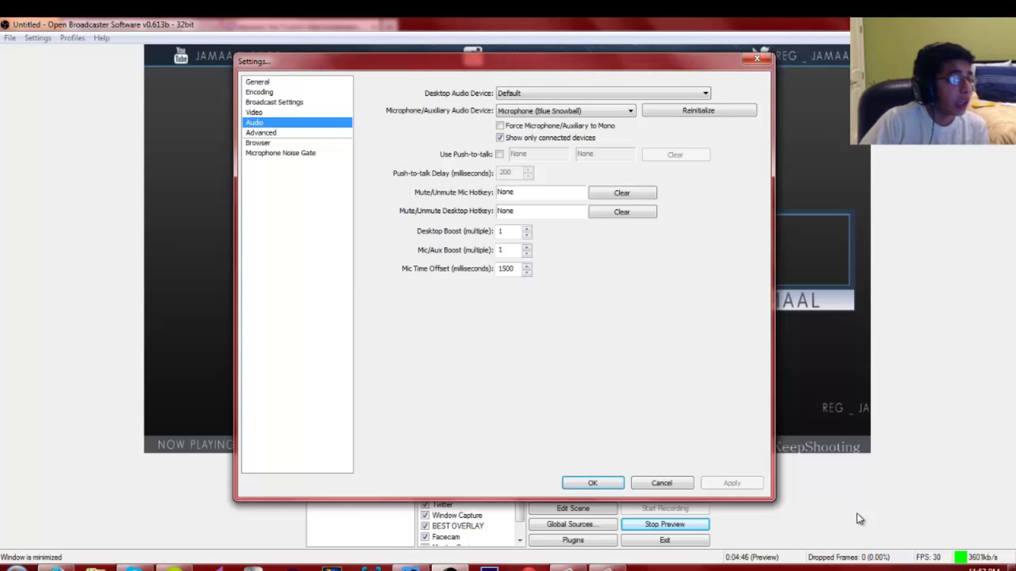
click(552, 113)
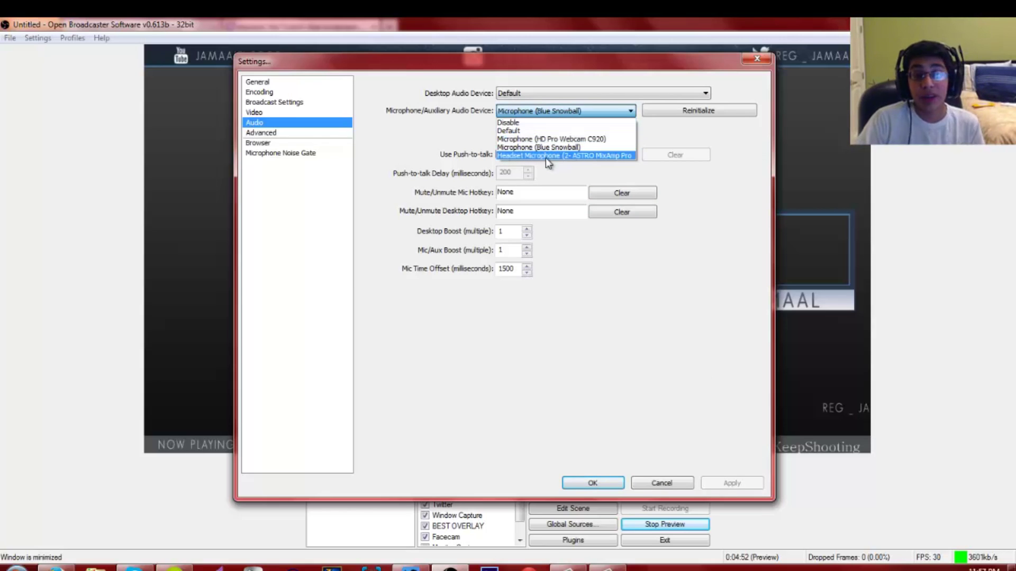
click(548, 112)
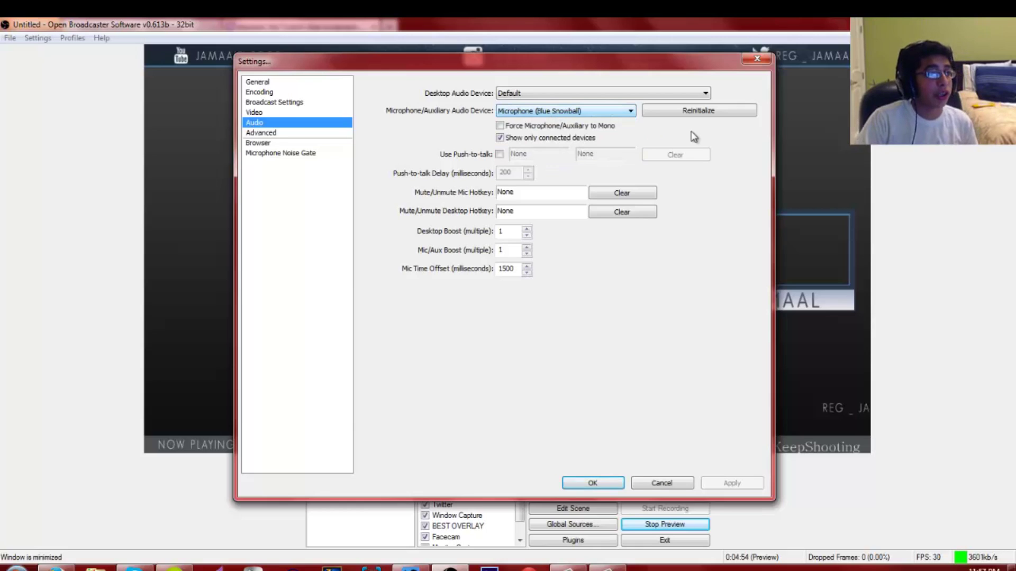
click(689, 112)
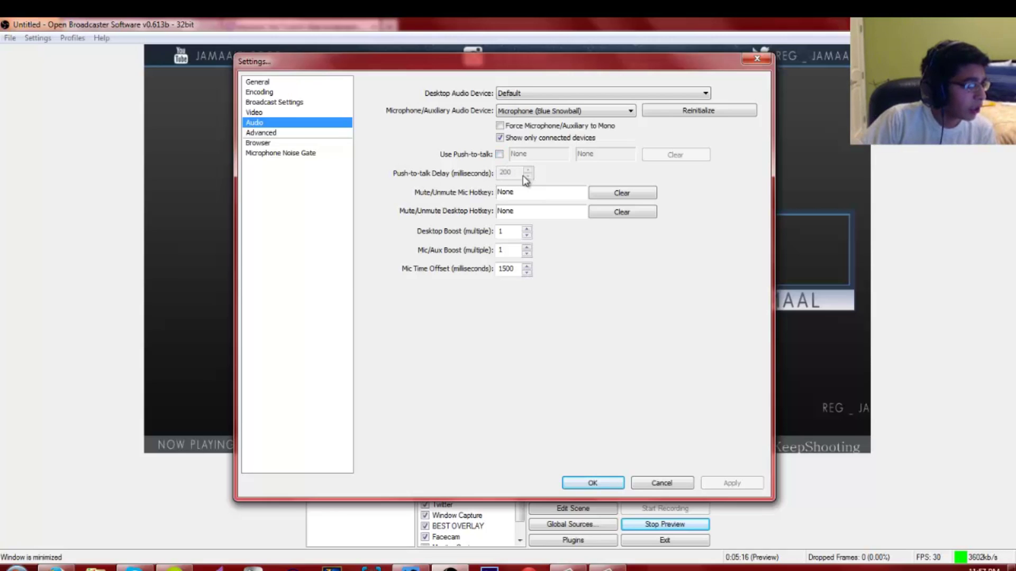
Step: Leave Desktop Boost, Mic/Aux Boost and Mic Time Offset unchanged, then show Advanced settings
drag(510, 231, 491, 236)
click(506, 250)
double_click(505, 269)
click(503, 269)
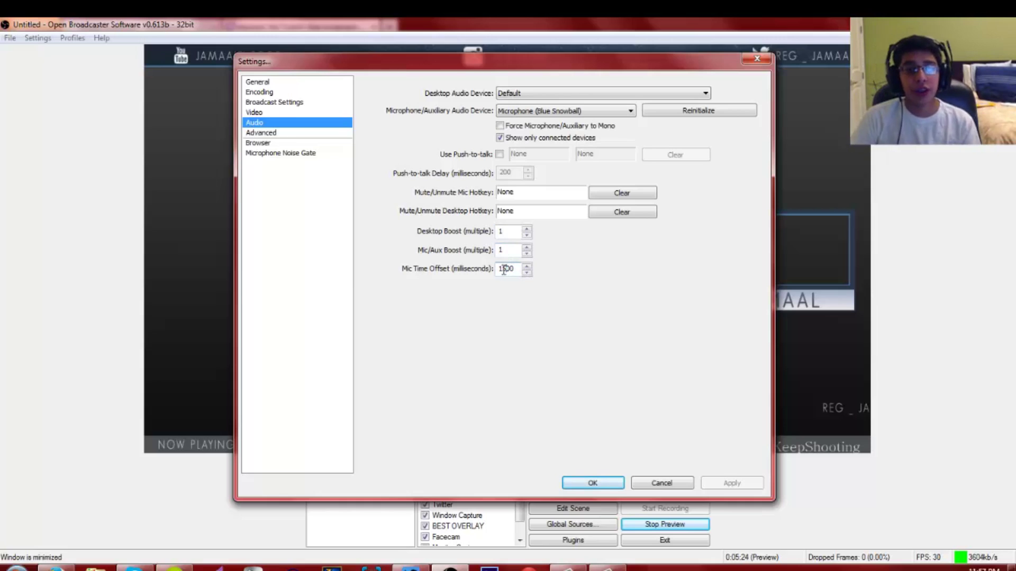
double_click(504, 270)
click(505, 270)
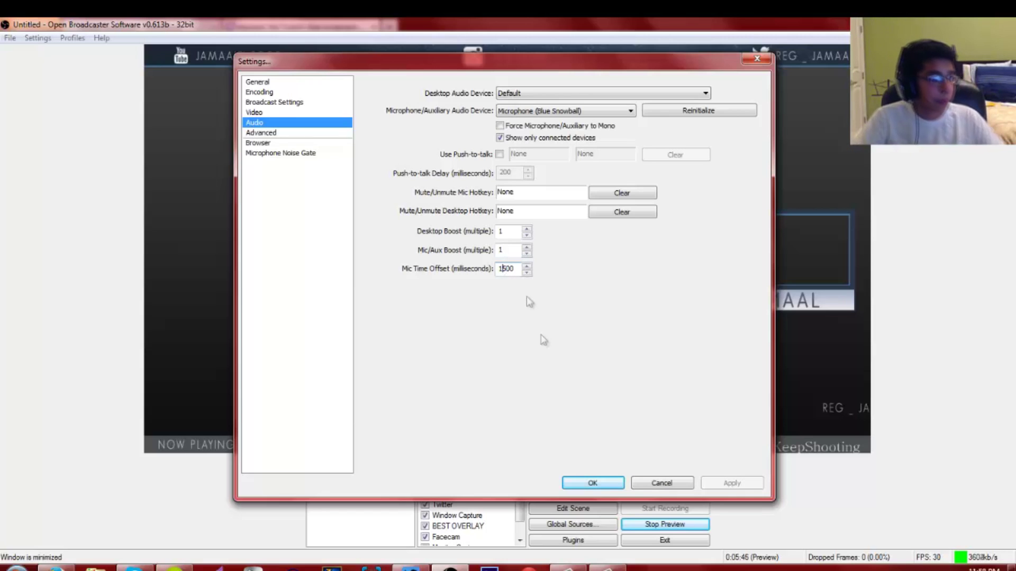
click(306, 135)
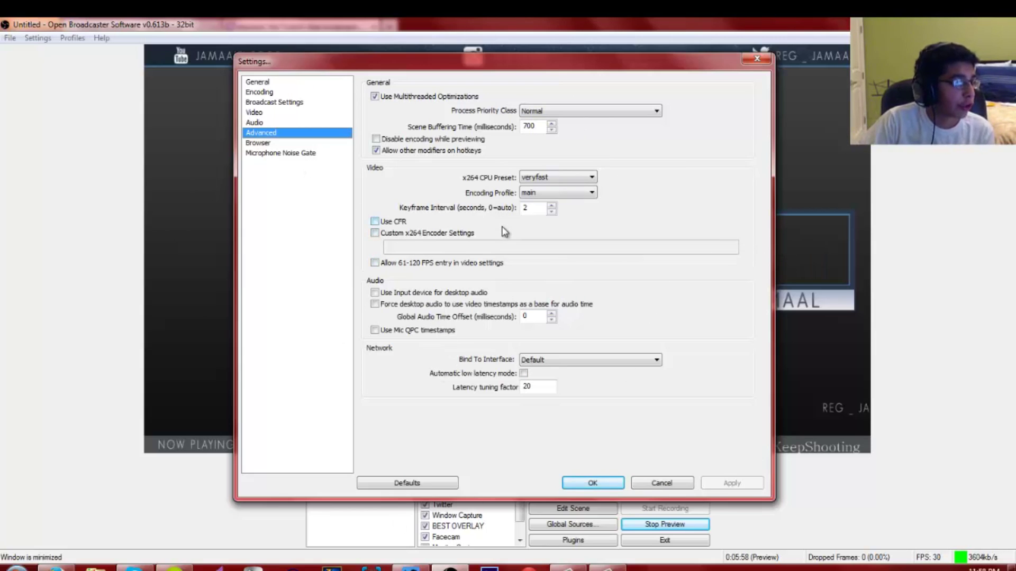
Step: Browse the Browser settings' Runtime, CSS and Templates tabs, then show Microphone Noise Gate
click(312, 145)
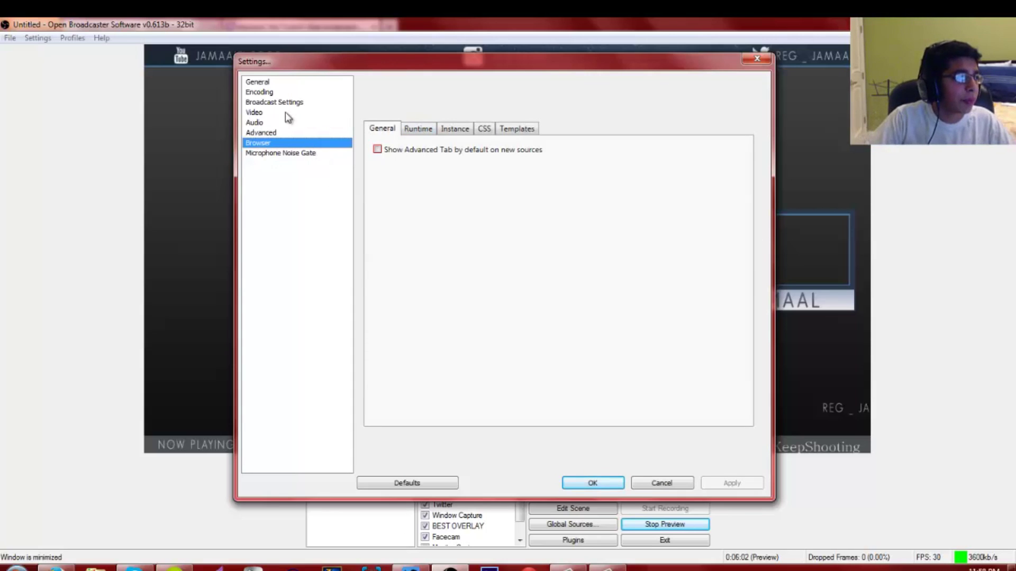
click(418, 129)
click(482, 128)
click(514, 128)
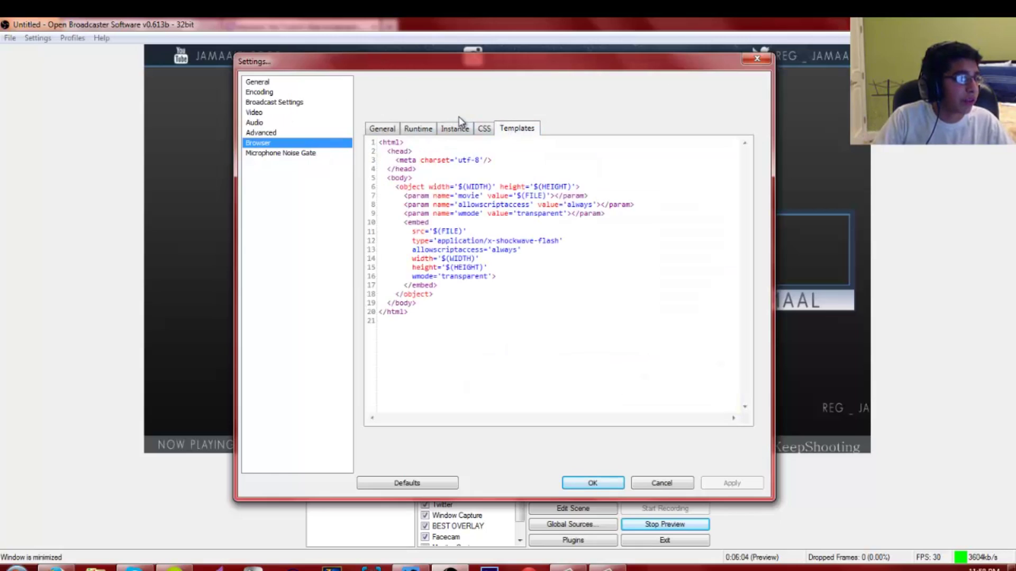
click(423, 129)
click(322, 153)
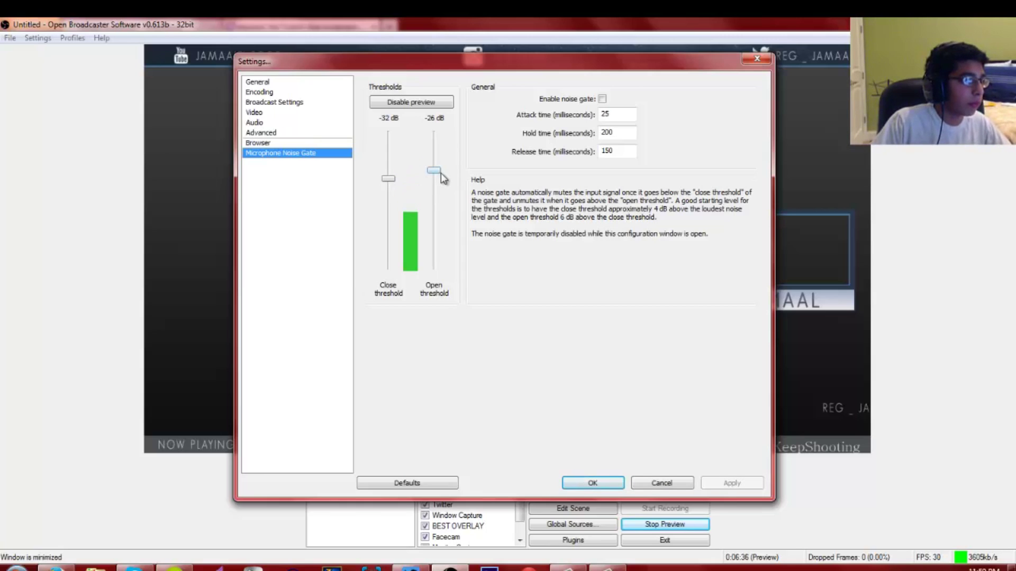
Step: Lower the noise gate open threshold to -35 dB, turn the gate off, and apply and save
drag(436, 178, 435, 190)
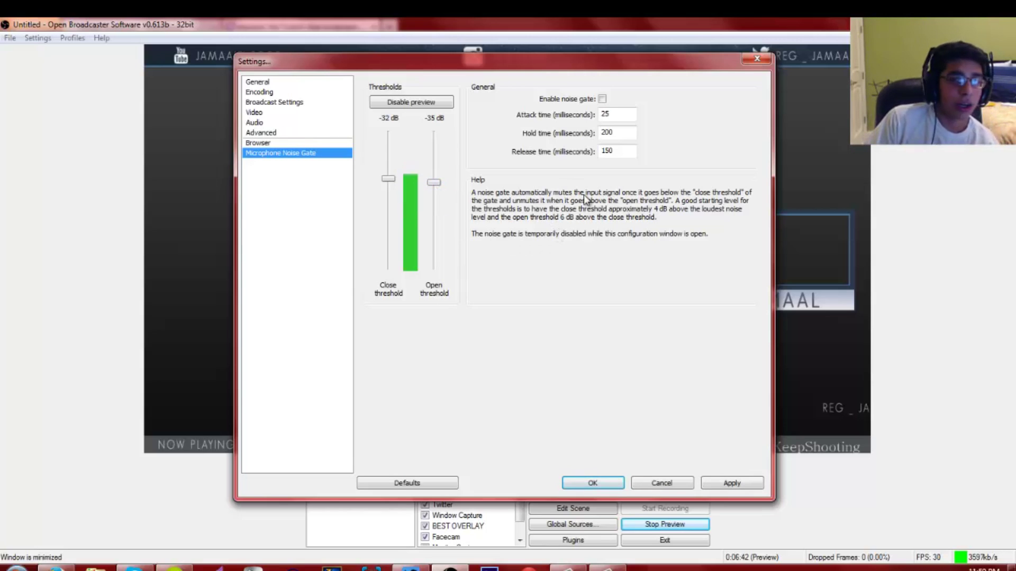
click(602, 99)
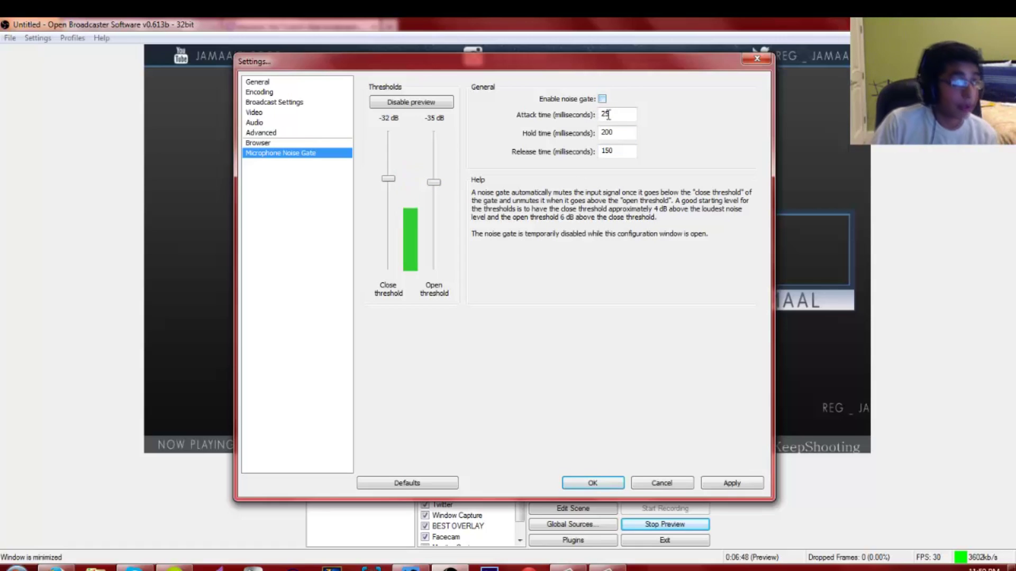
click(617, 133)
key(Tab)
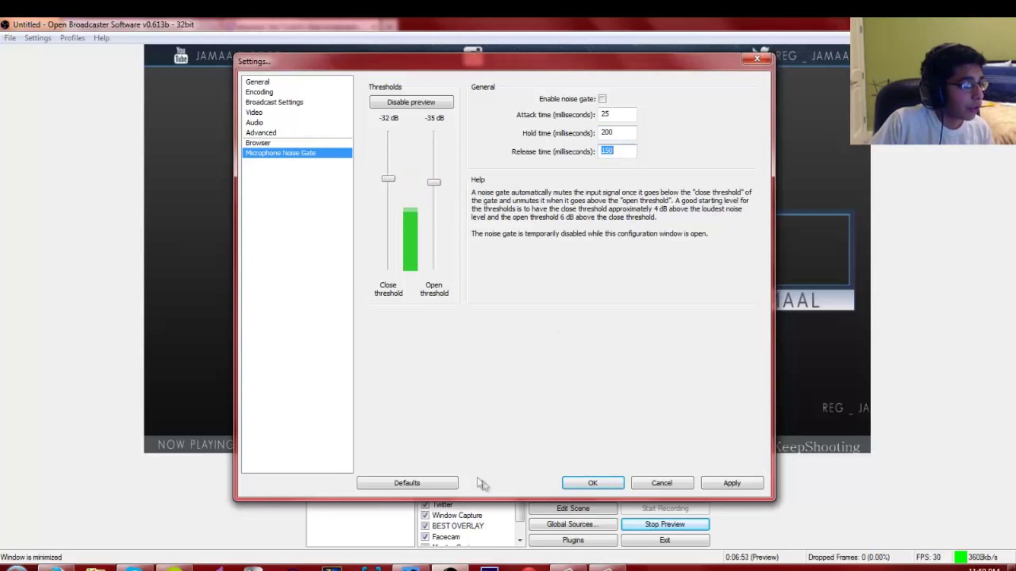
click(730, 483)
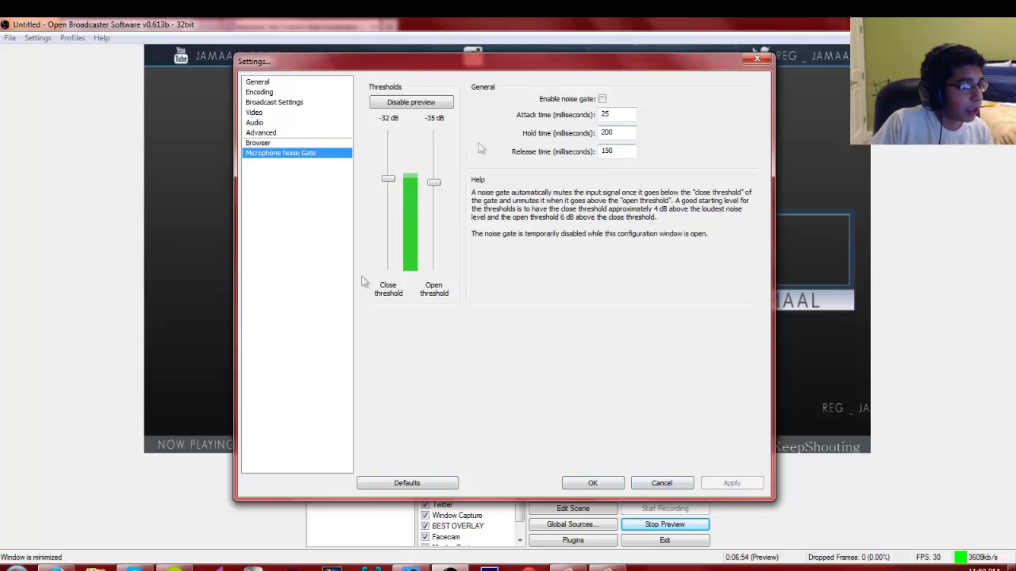
click(592, 483)
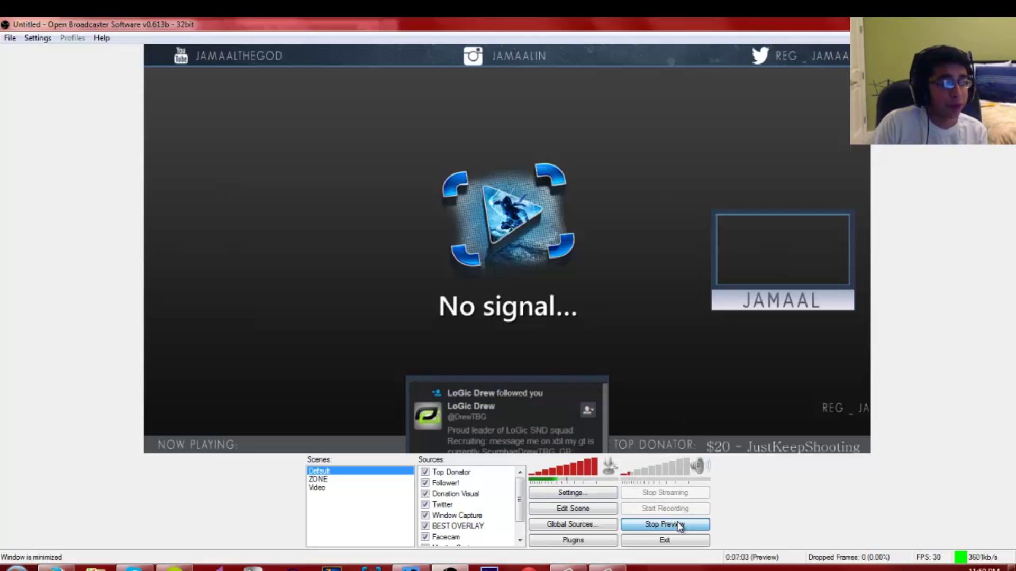
Step: Stop the preview and hide Top Donator, Follower!, Donation Visual, Twitter, Window Capture and Facecam
key(space)
click(425, 472)
click(425, 483)
click(425, 494)
click(424, 505)
click(425, 526)
click(425, 515)
scroll(517, 498, down, 1)
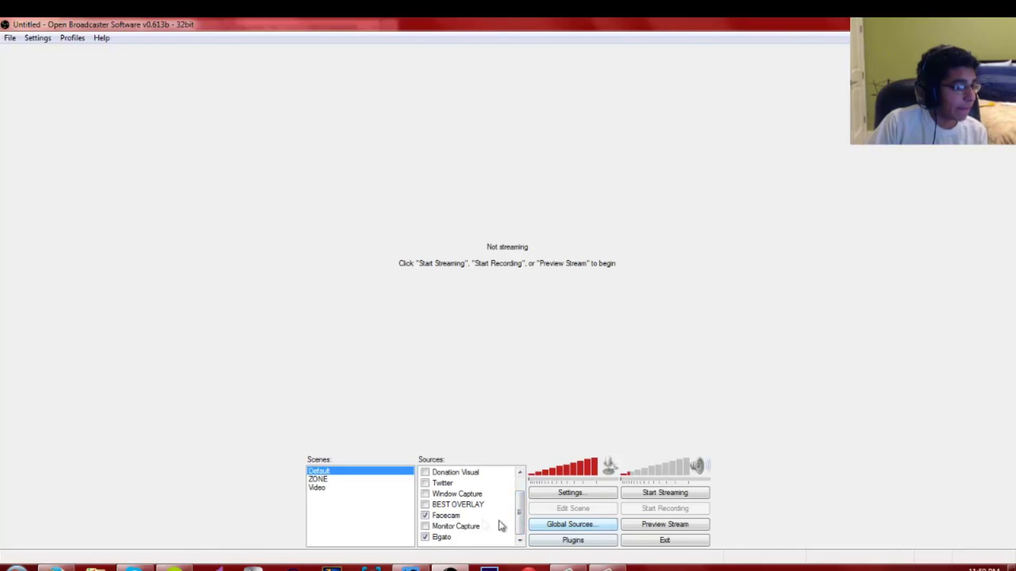
click(425, 516)
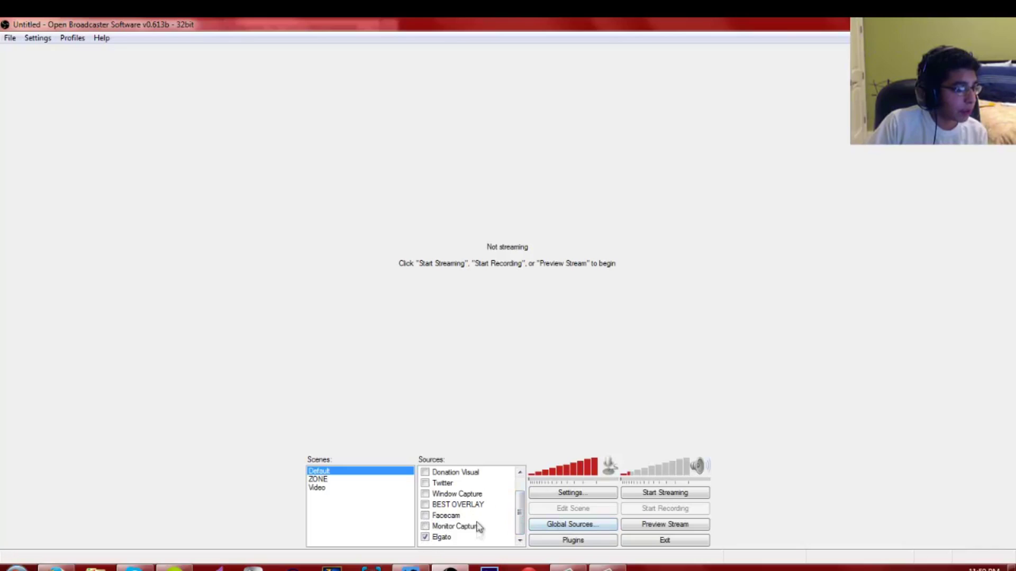
Step: Select the Elgato source and create a new scene named Scene
click(479, 539)
right_click(344, 506)
click(383, 418)
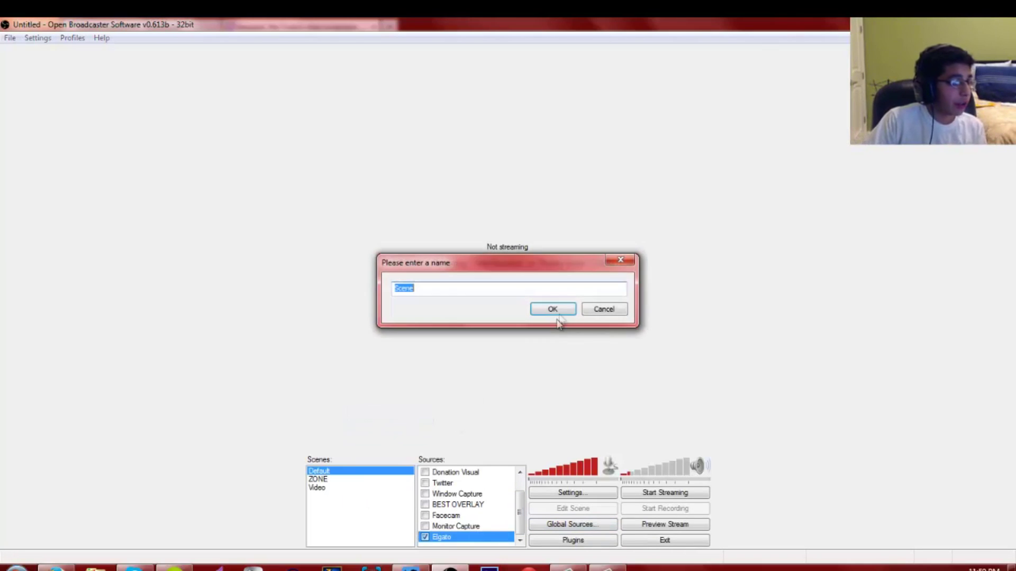
click(537, 314)
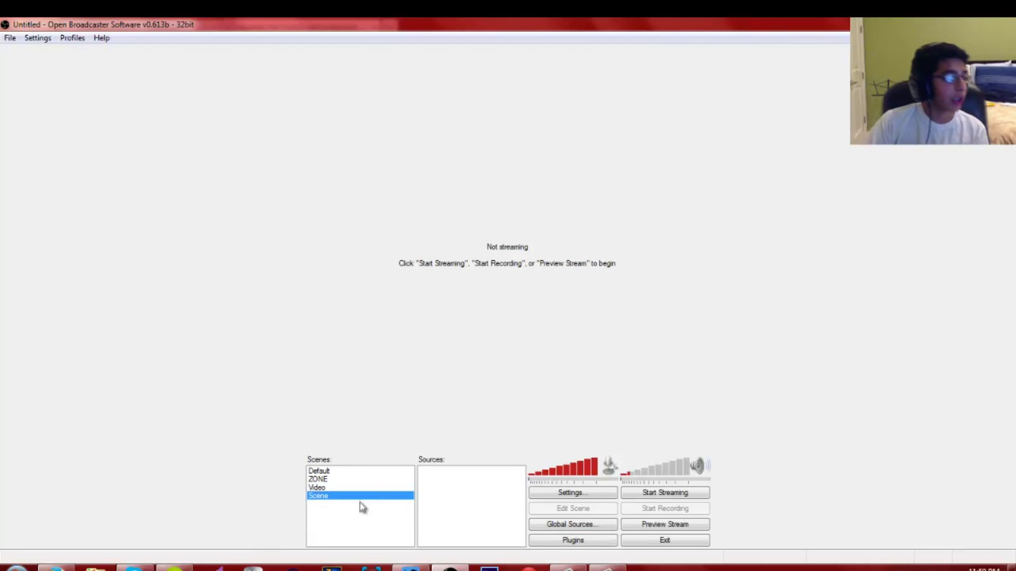
Step: Add a Video Capture Device source to Scene under its default name
right_click(456, 500)
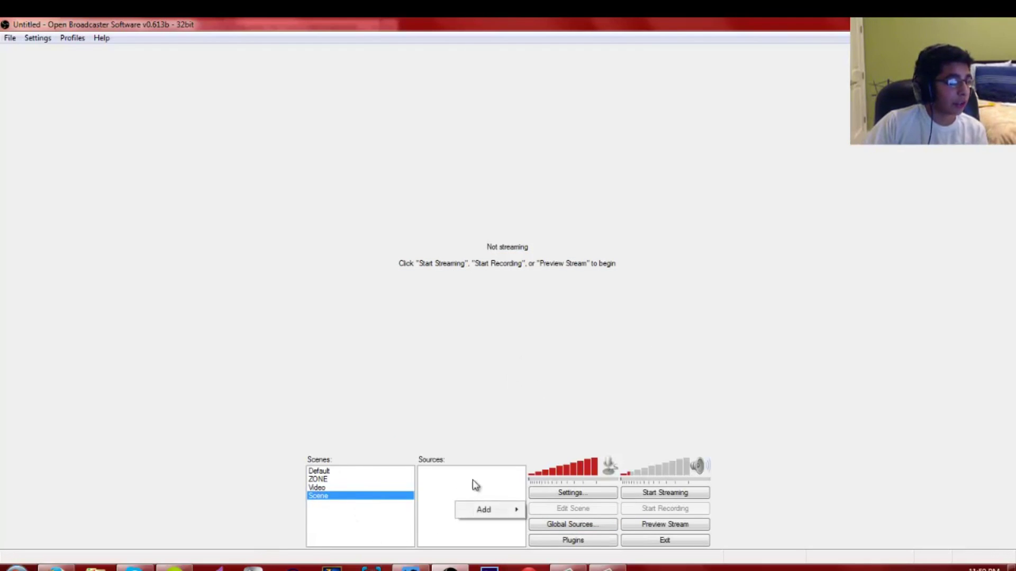
mouse_move(508, 511)
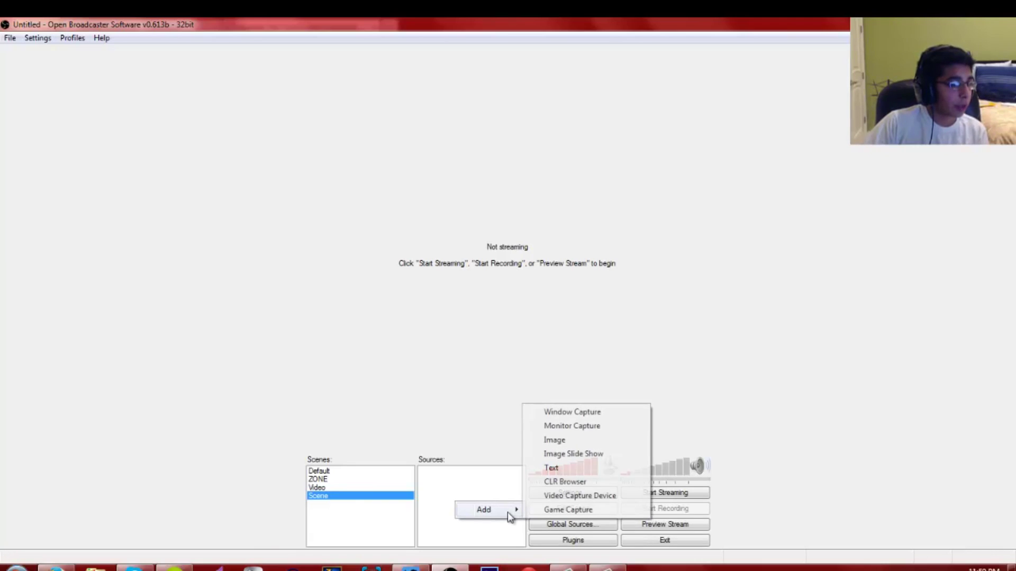
click(564, 495)
click(541, 316)
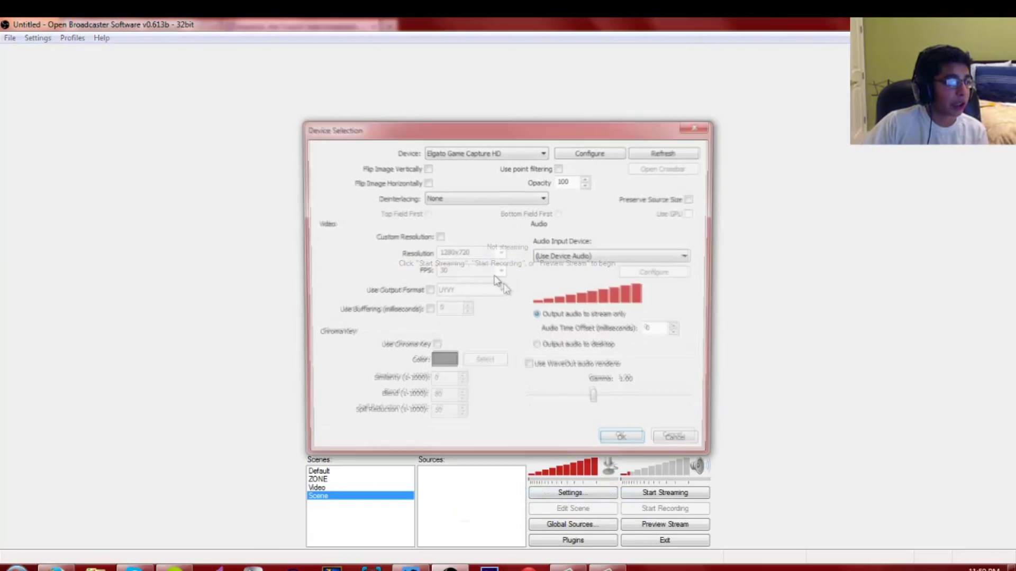
Step: Keep Elgato Game Capture HD as the capture device and select the Opacity value
click(493, 152)
click(493, 154)
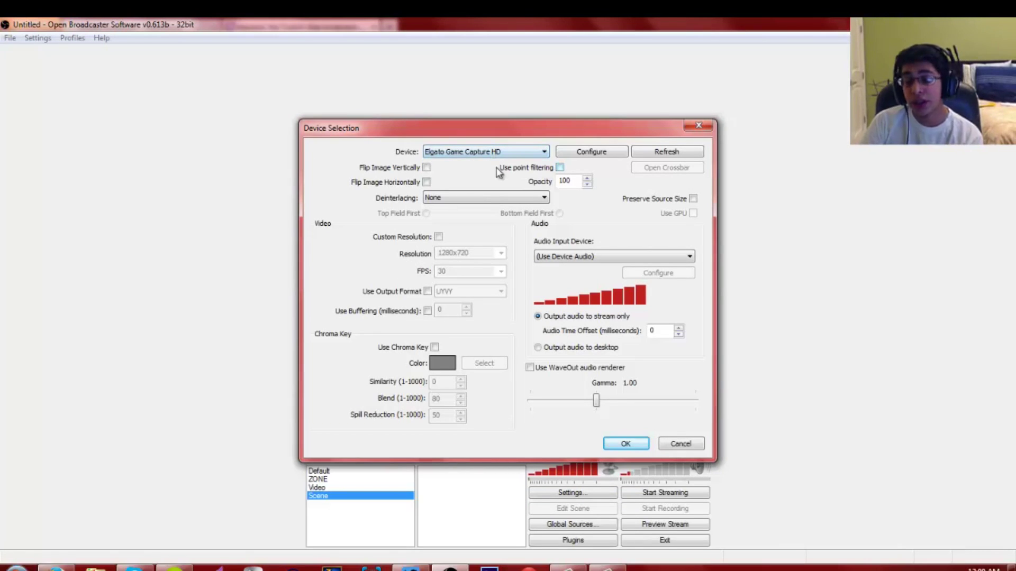
right_click(371, 568)
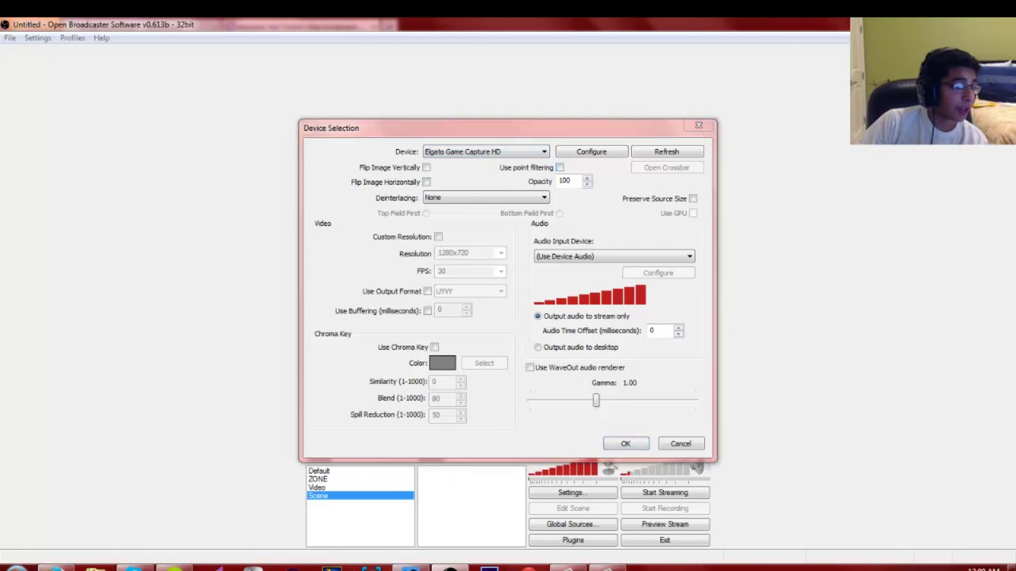
click(228, 527)
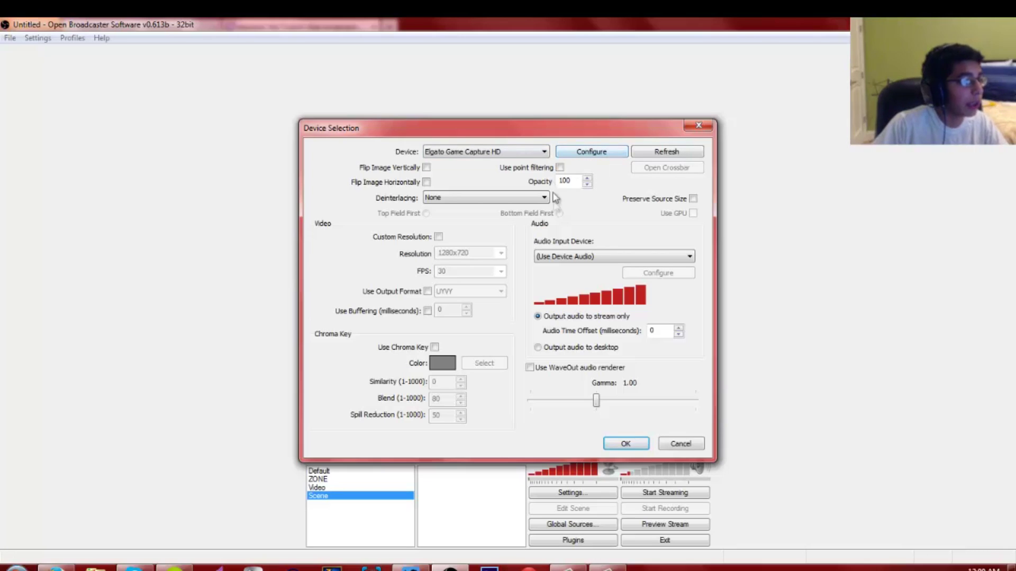
mouse_move(577, 180)
mouse_down()
mouse_move(551, 178)
mouse_move(559, 183)
mouse_up()
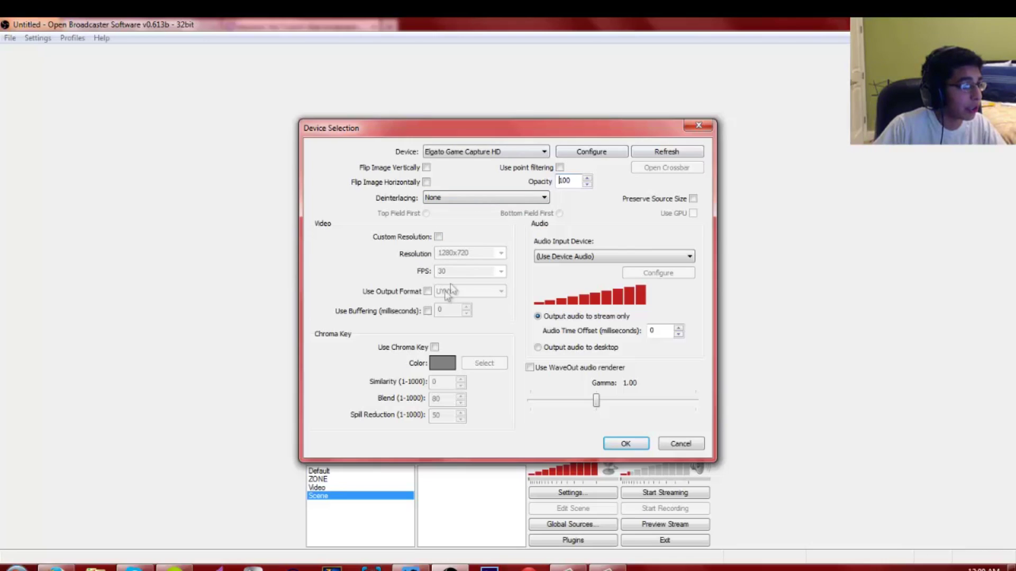
Step: Enable Use Buffering on the capture device with a 1500 ms buffer
click(427, 312)
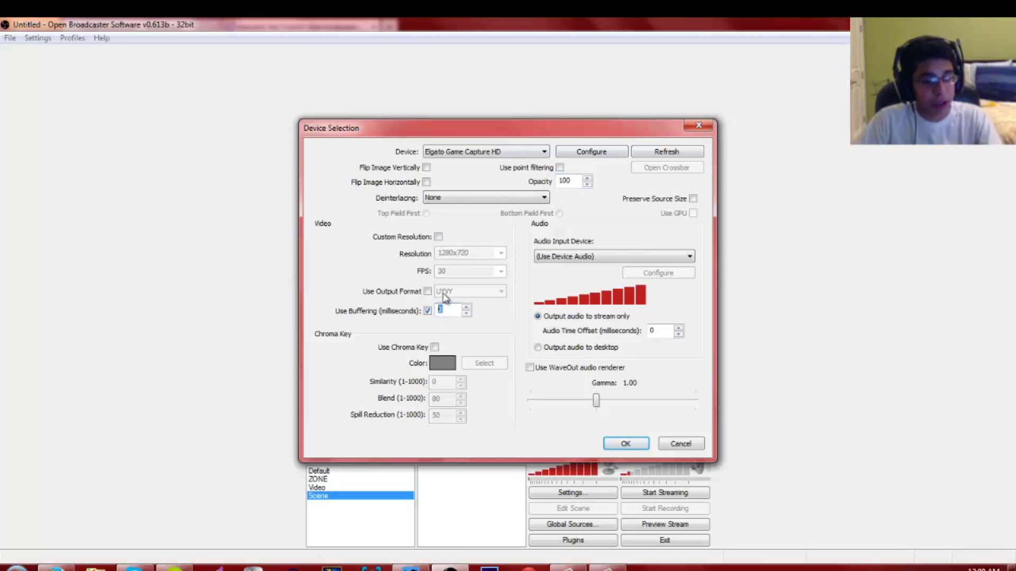
text(00)
click(394, 313)
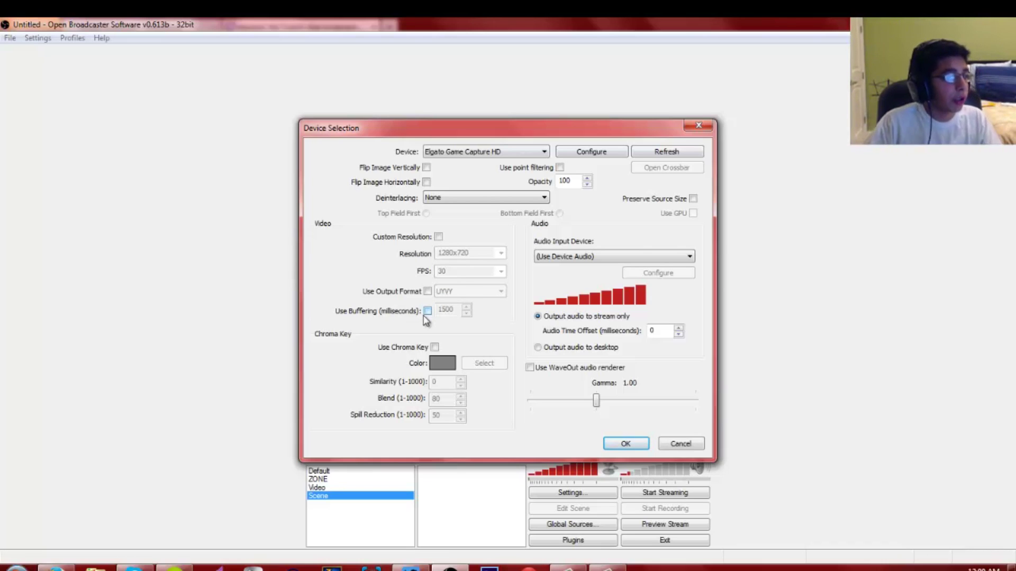
click(428, 312)
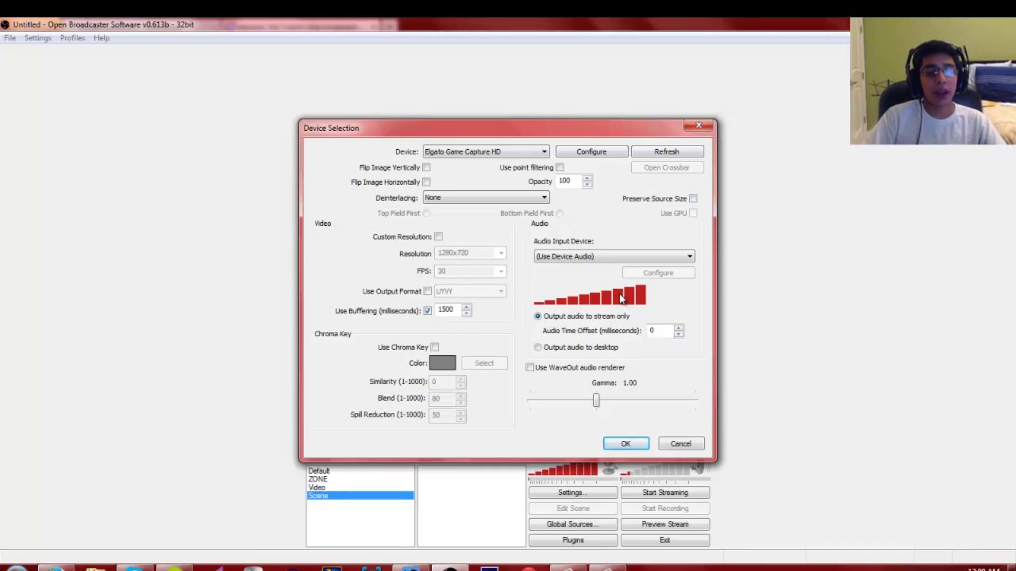
click(428, 311)
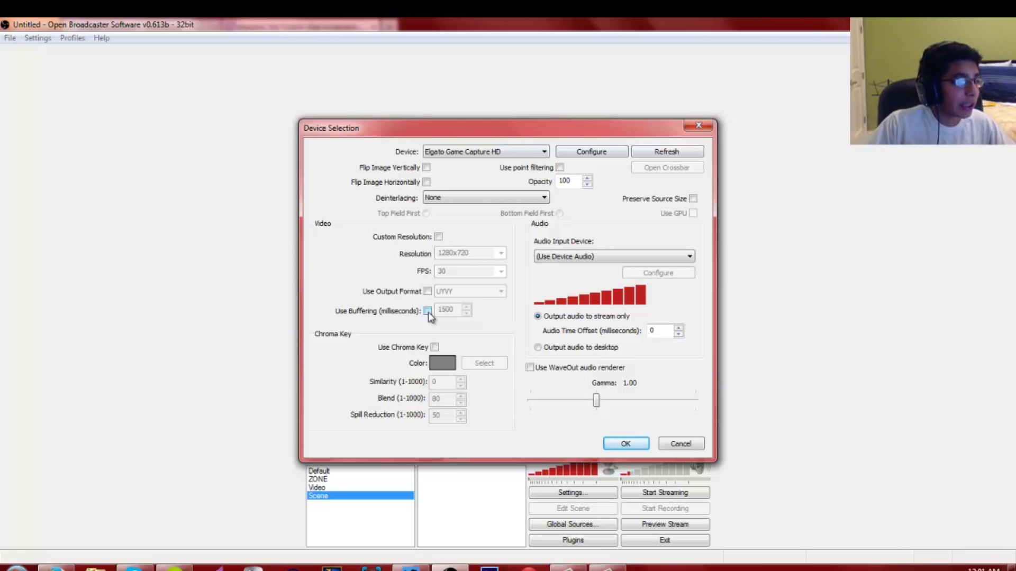
click(427, 311)
double_click(455, 309)
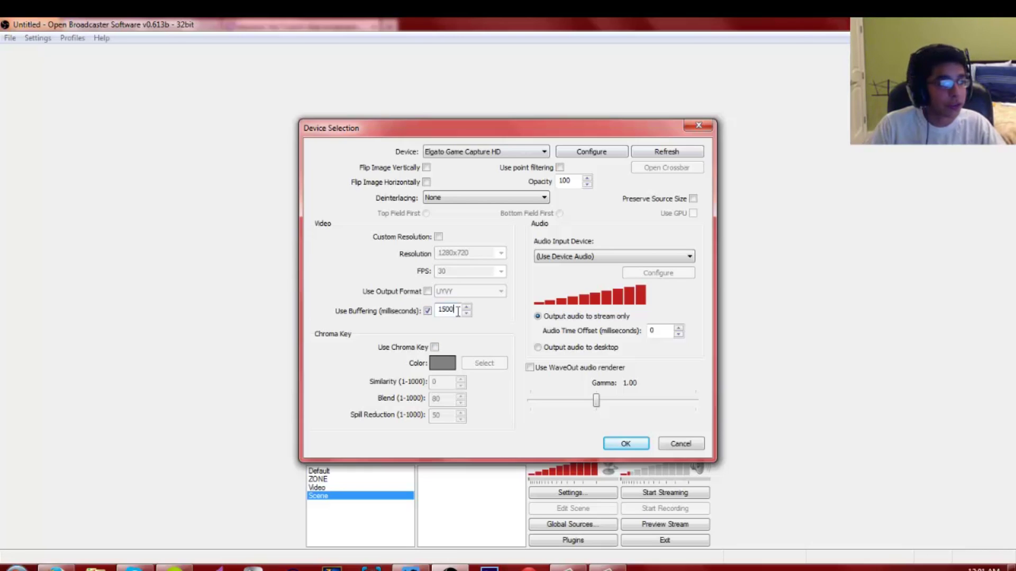
Step: Keep the device's own audio as input, leave Chroma Key off, and confirm the settings
click(552, 258)
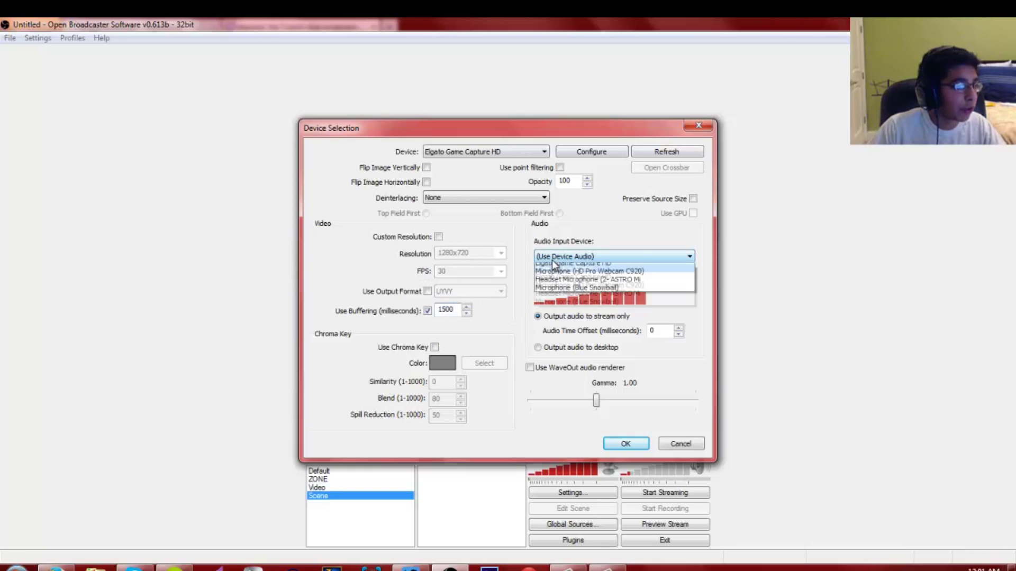
click(555, 266)
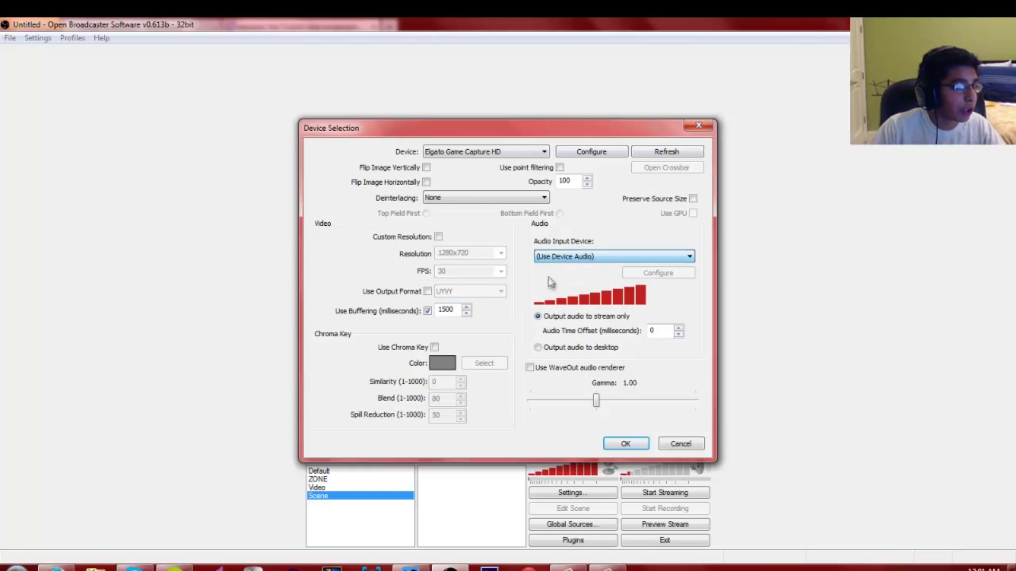
click(435, 348)
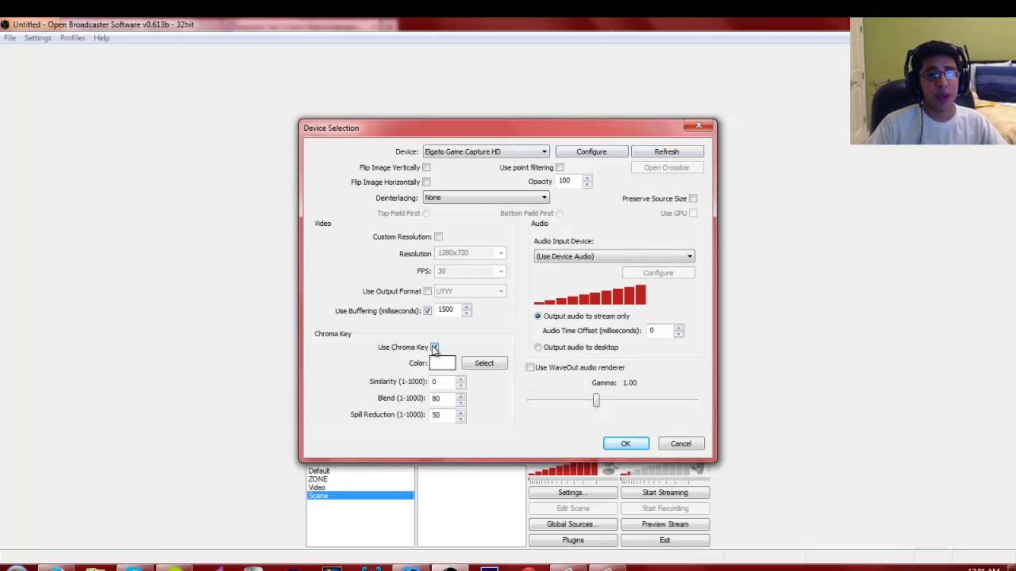
click(434, 348)
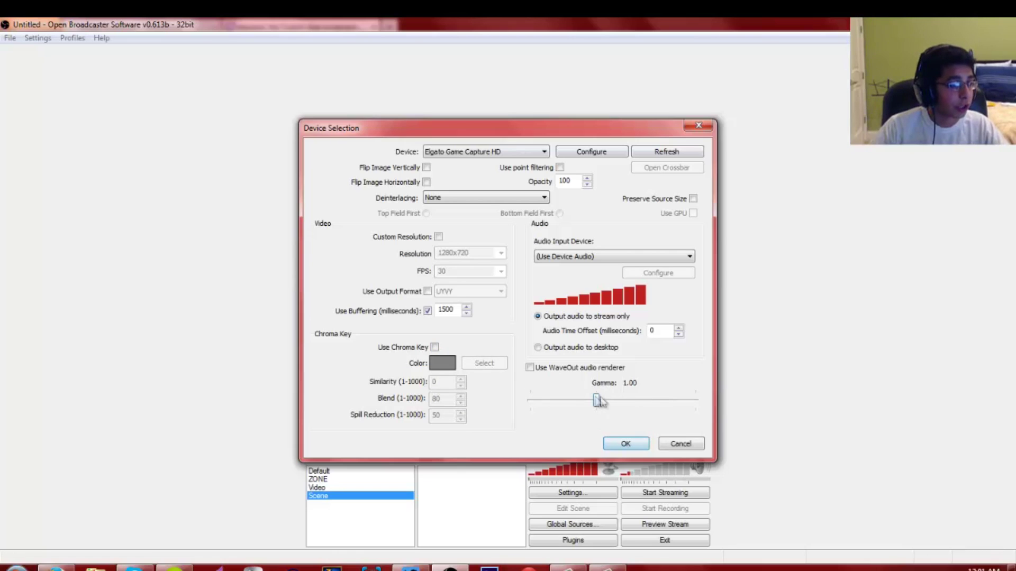
click(640, 447)
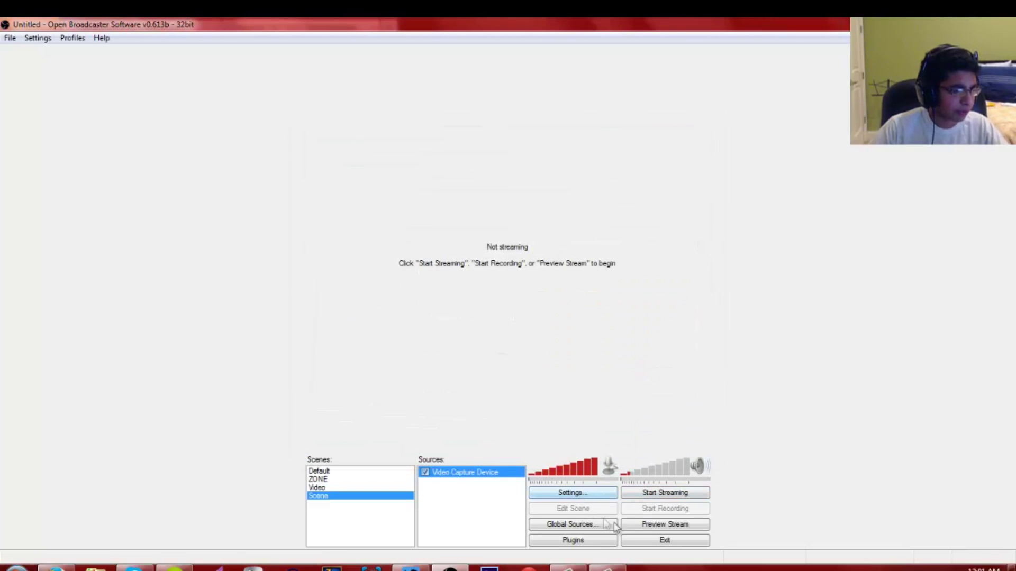
Step: Preview the stream, enter Edit Scene, and stretch the Video Capture Device to fill the preview
click(649, 527)
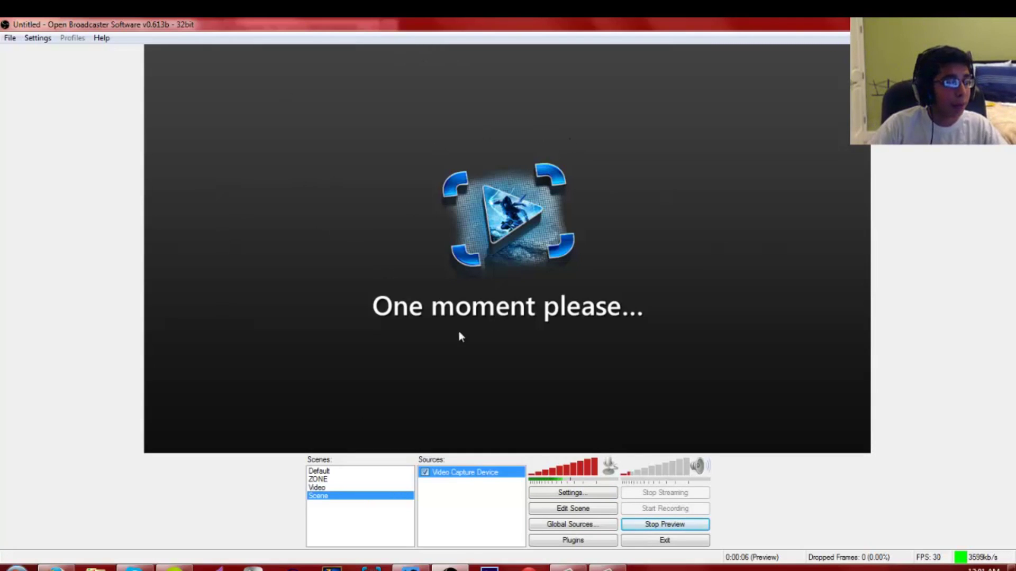
click(570, 510)
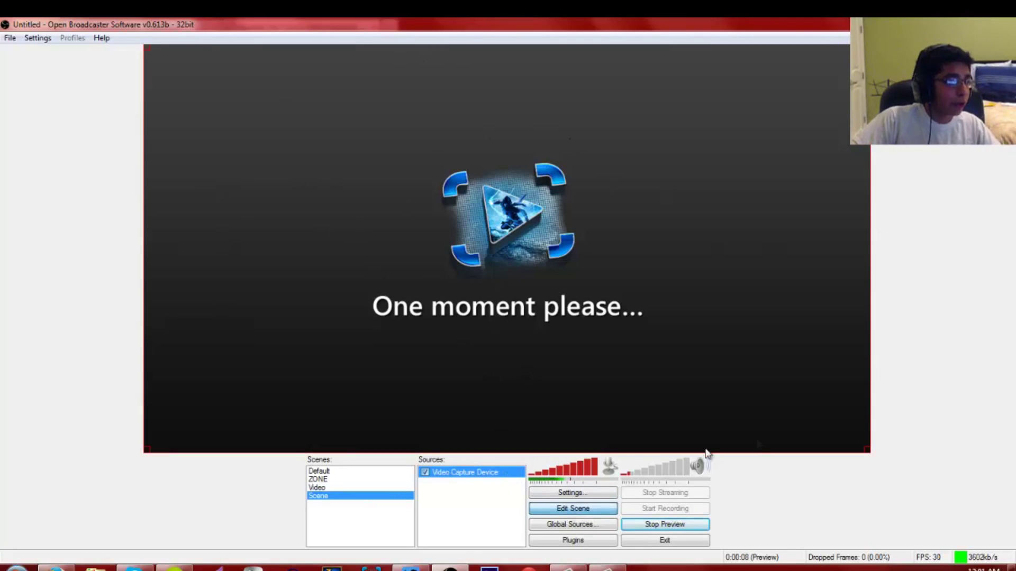
drag(600, 216, 375, 421)
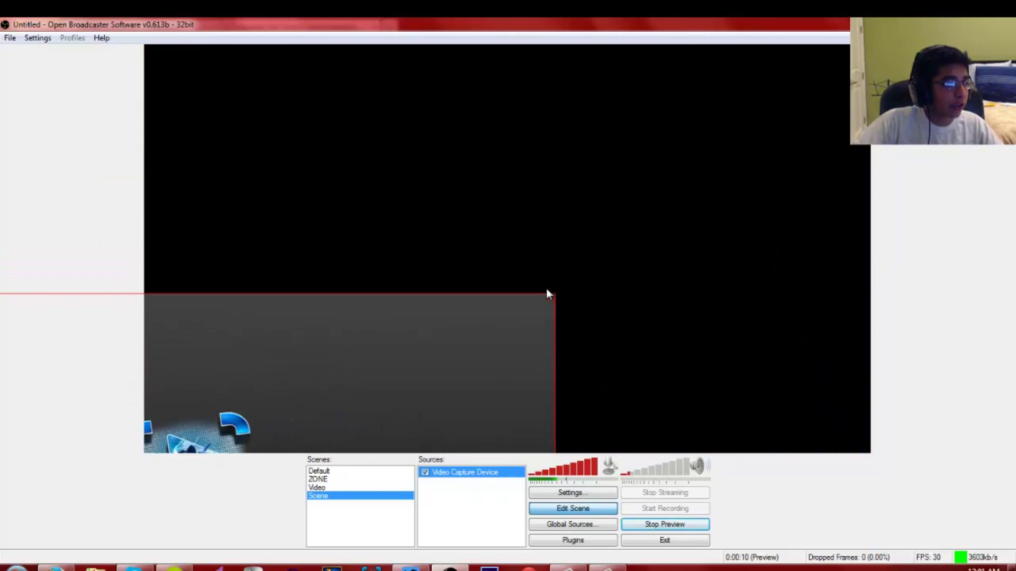
drag(550, 300, 580, 208)
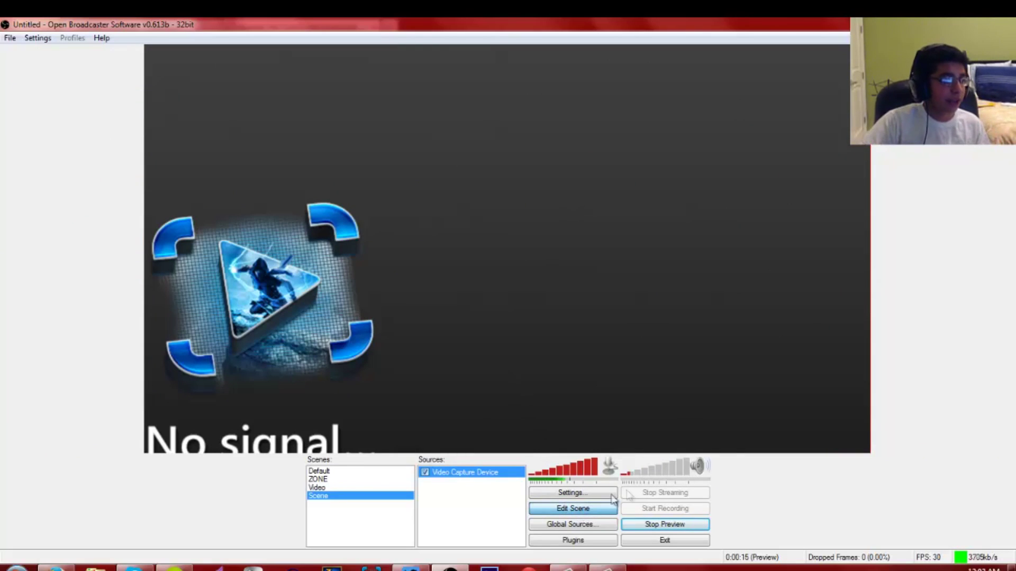
drag(742, 291, 764, 208)
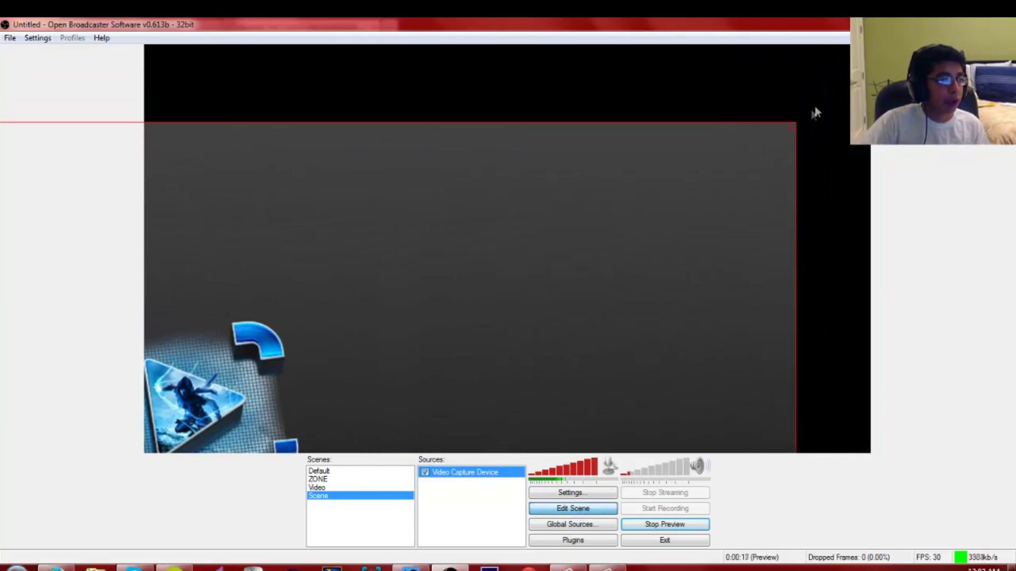
drag(793, 125, 827, 76)
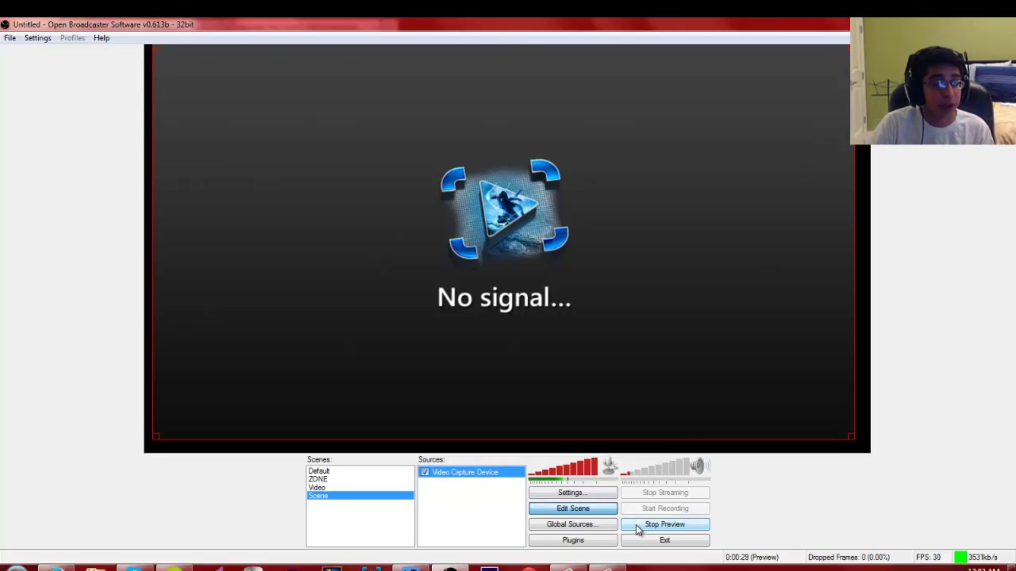
drag(851, 434, 865, 446)
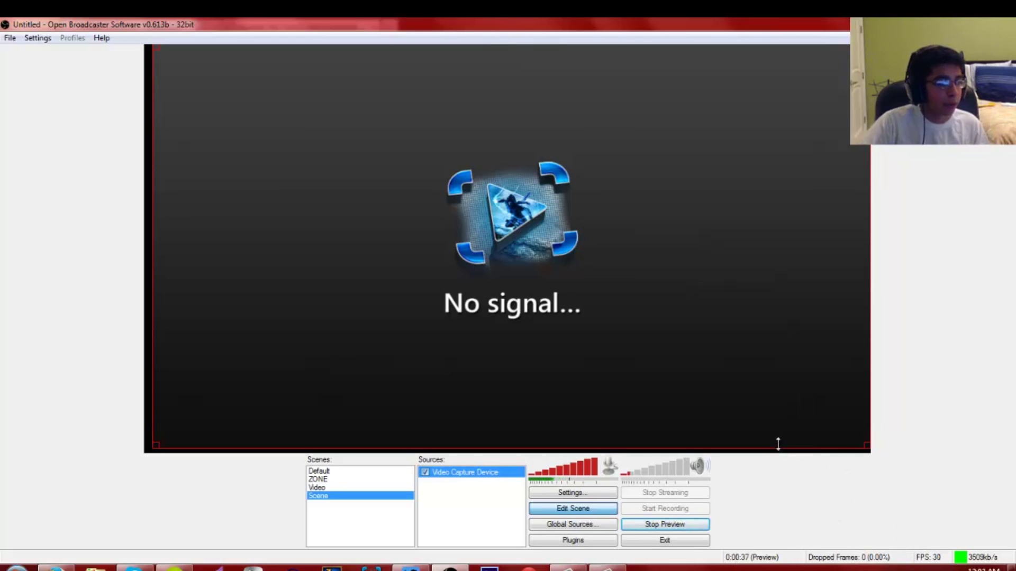
drag(782, 448, 783, 451)
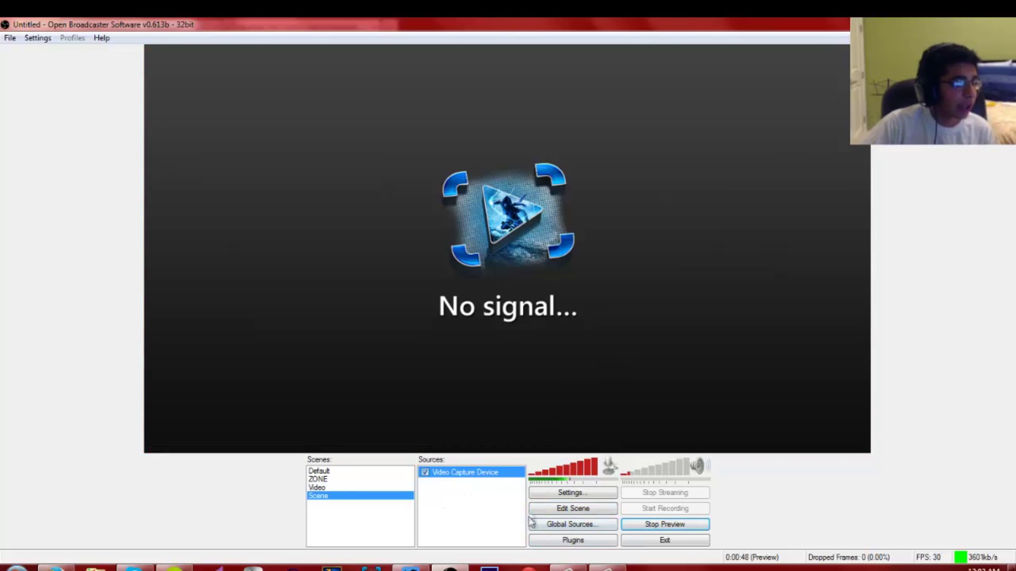
Step: Add an Image source named 'Image' using the overlay PNG from the Stream folder
right_click(504, 505)
mouse_move(534, 512)
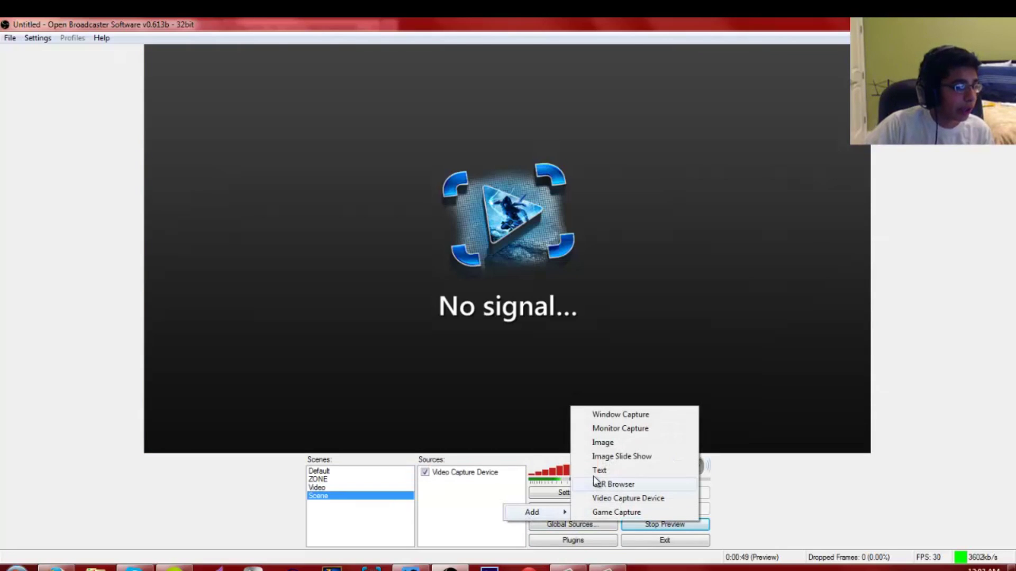
click(599, 443)
click(552, 308)
click(583, 192)
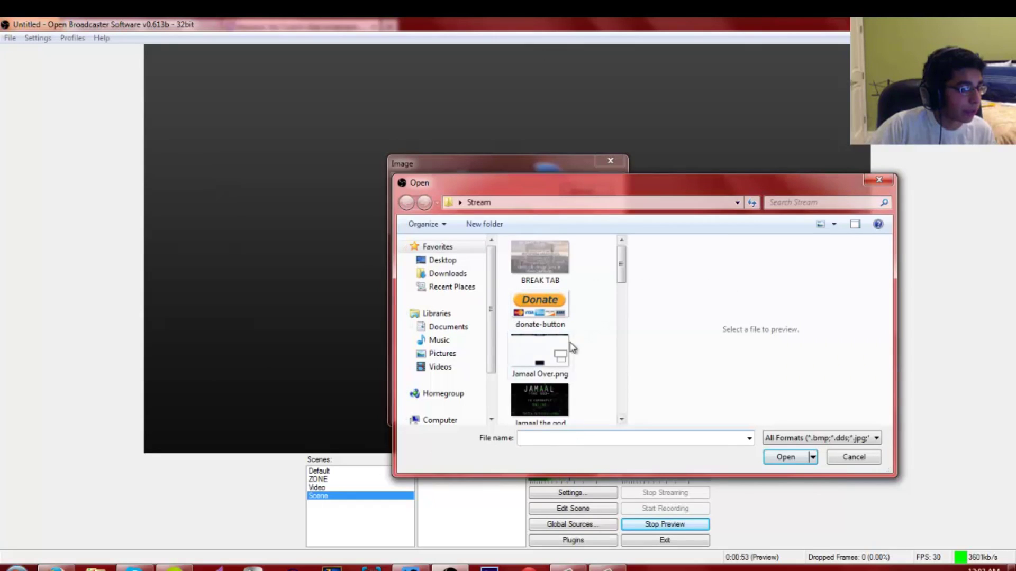
click(540, 352)
click(785, 456)
click(555, 408)
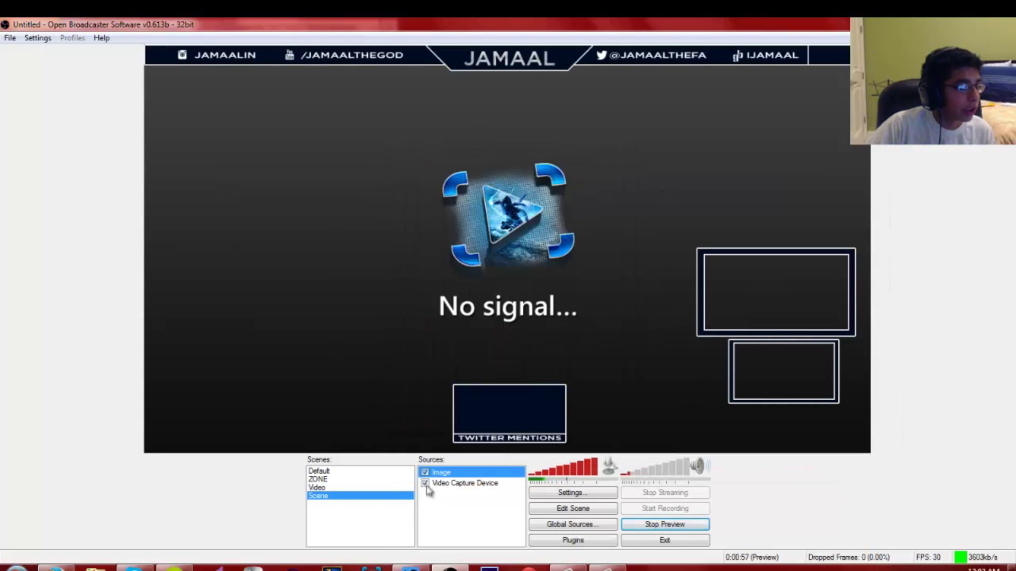
Step: Uncheck the Image source so only the 'No signal...' capture feed shows
click(424, 473)
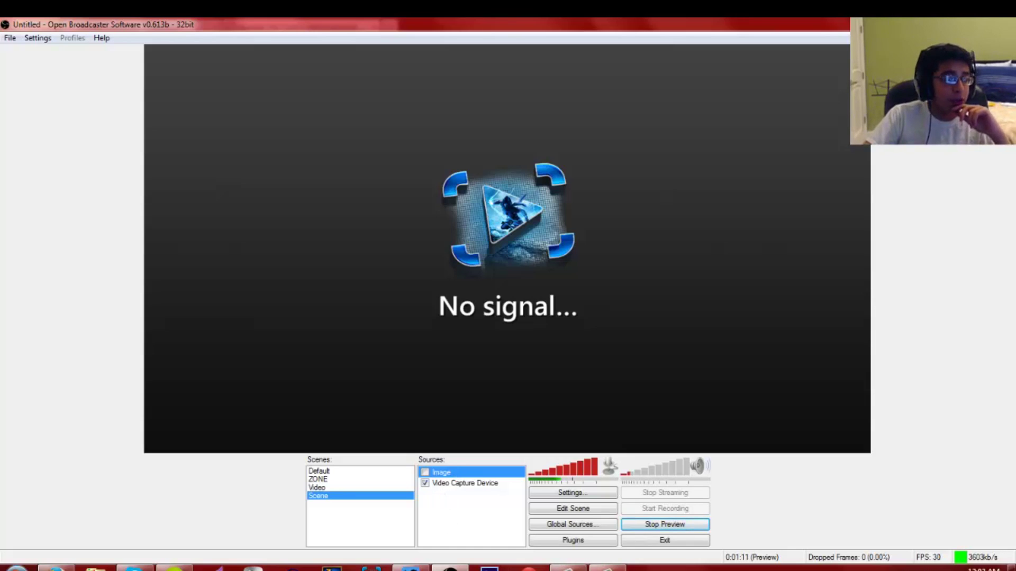
key(F9)
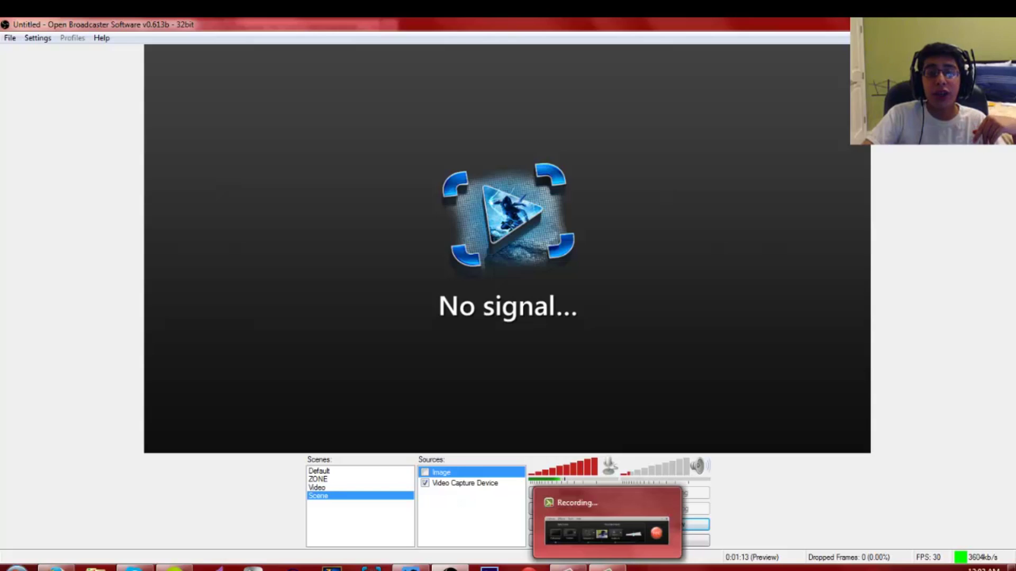